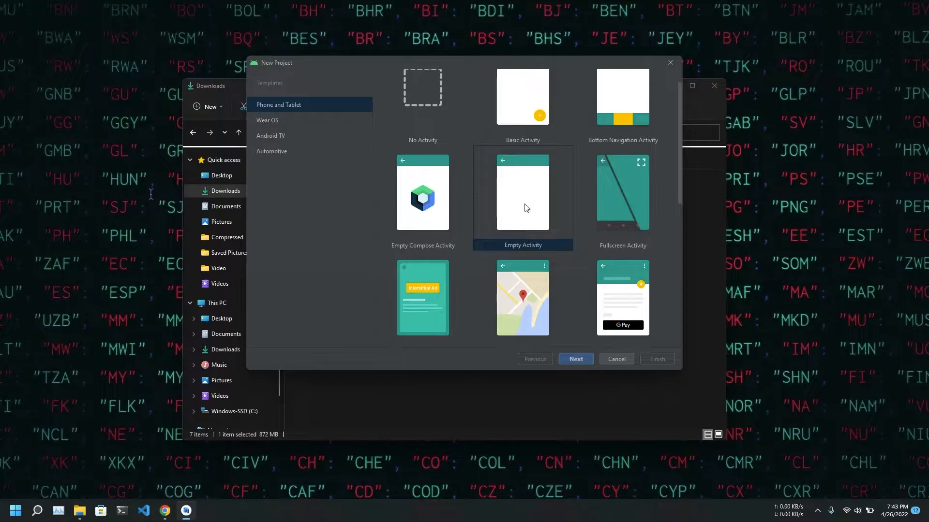
pyautogui.click(577, 358)
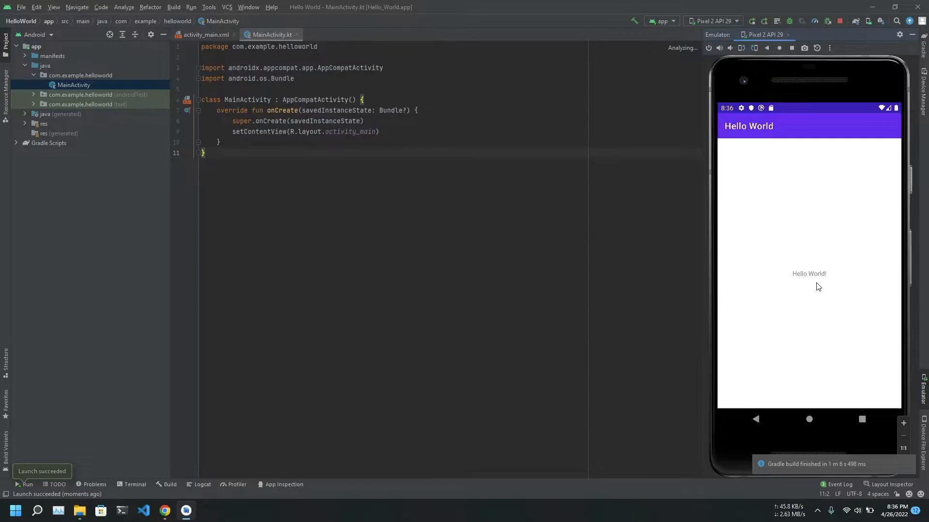
pyautogui.click(205, 39)
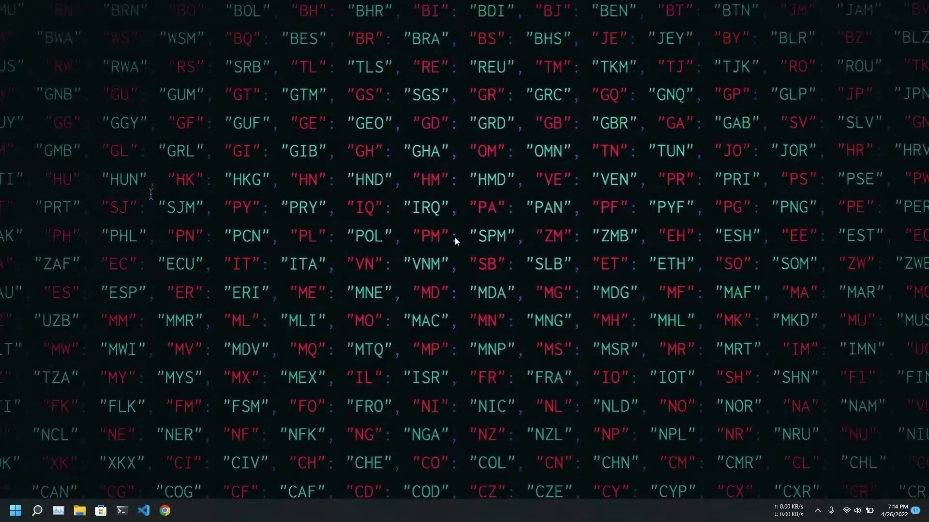
# Switch to Chrome, search the web for "java jdk" and open Oracle's Java Downloads page
pyautogui.click(165, 511)
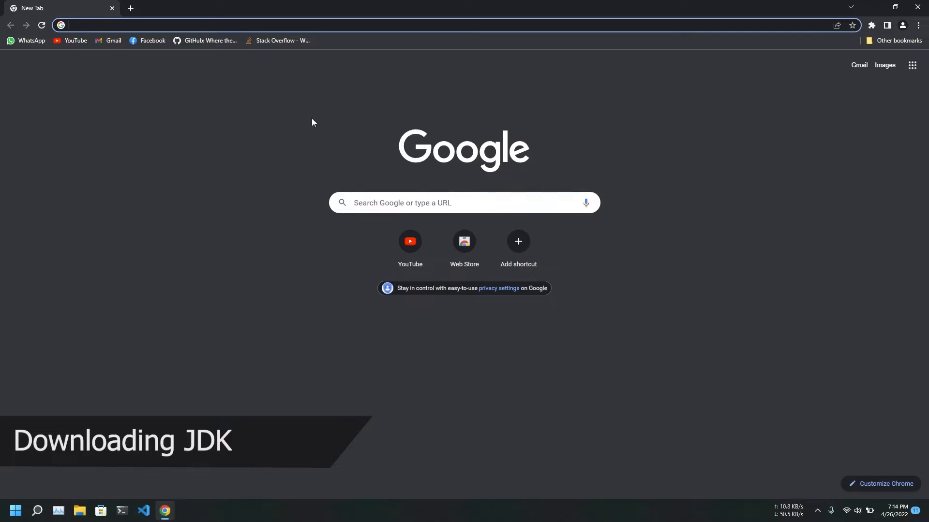
pyautogui.click(409, 202)
pyautogui.write('java jdk')
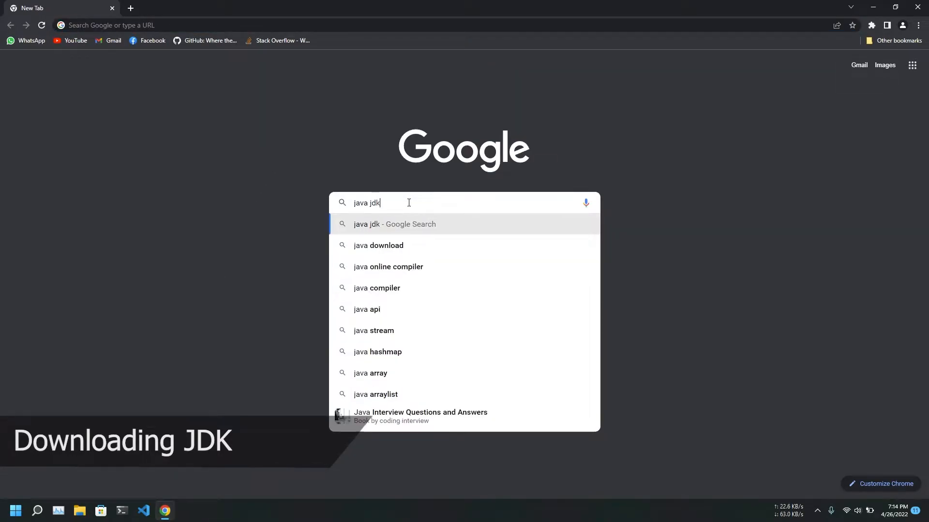
pyautogui.press('Return')
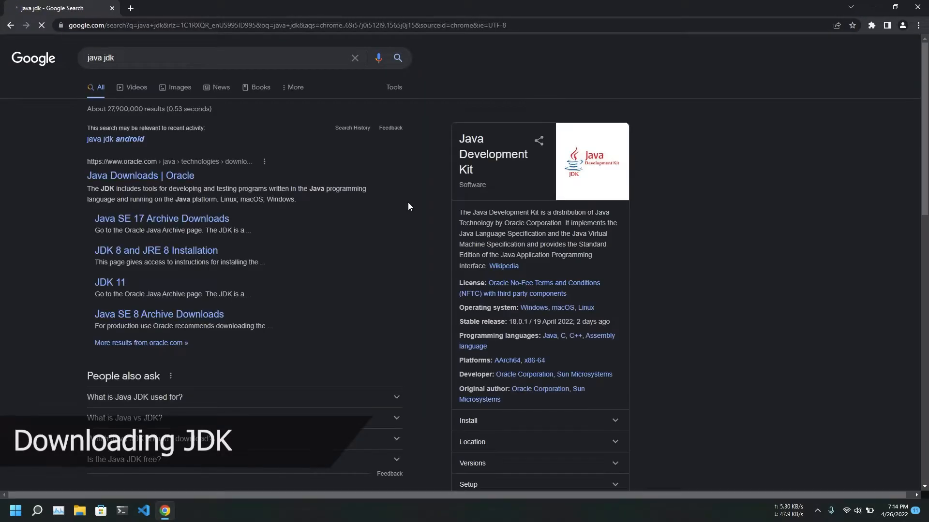
pyautogui.click(123, 176)
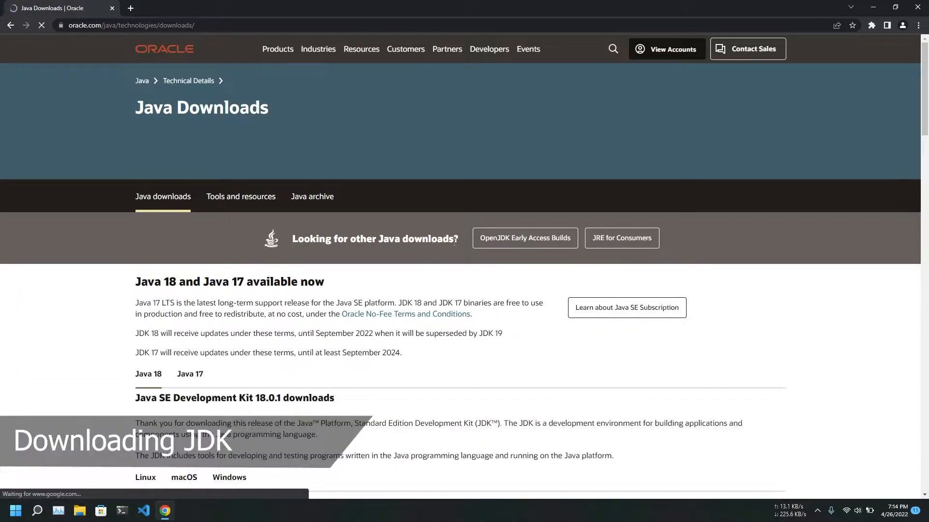
# Show the Windows downloads for Java SE Development Kit 18.0.1
pyautogui.scroll(-2, 454, 242)
pyautogui.scroll(-4, 456, 226)
pyautogui.click(224, 190)
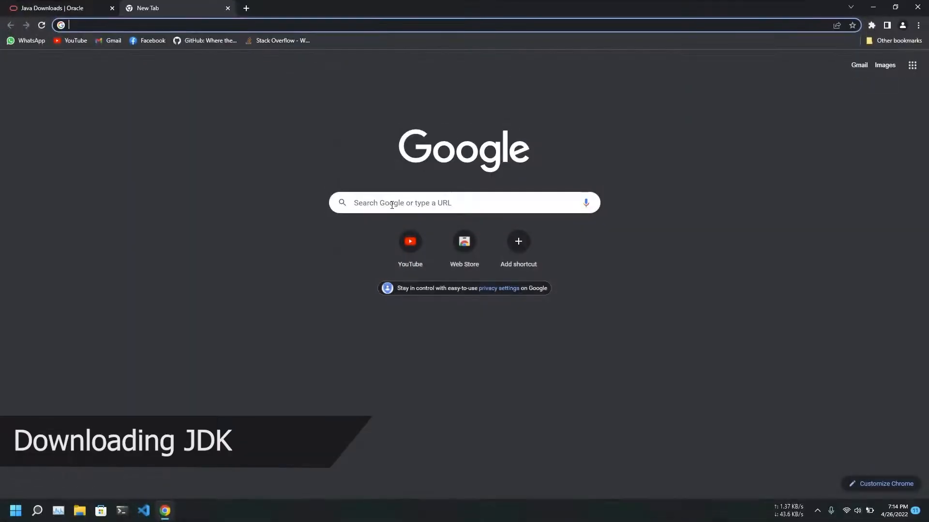
# Search the web for "android studio" and open the "Download Android Studio and SDK tools" result
pyautogui.click(392, 204)
pyautogui.write('and')
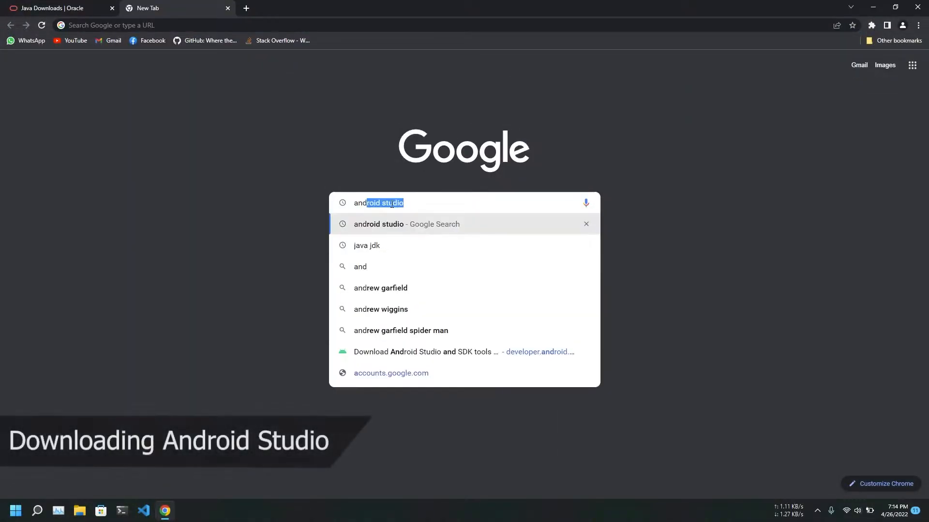
pyautogui.write('roid studio')
pyautogui.press('Return')
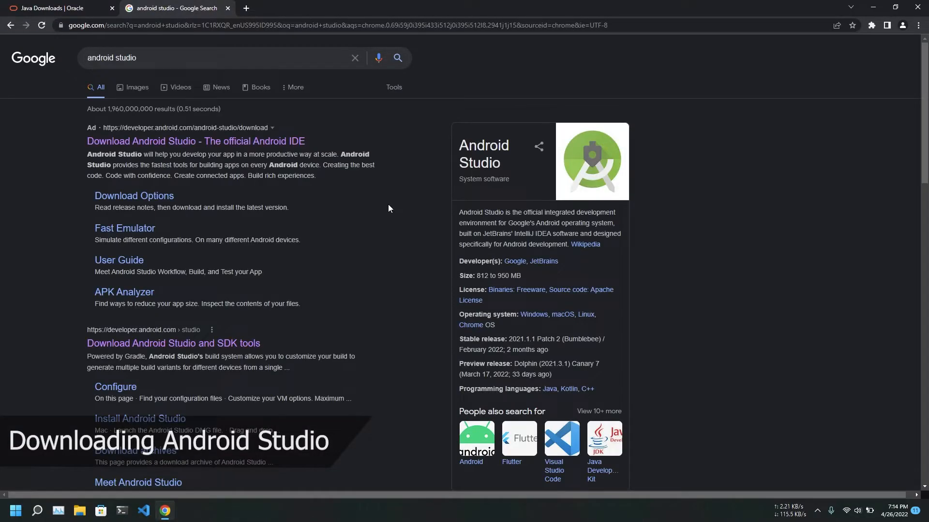
pyautogui.scroll(-3, 189, 204)
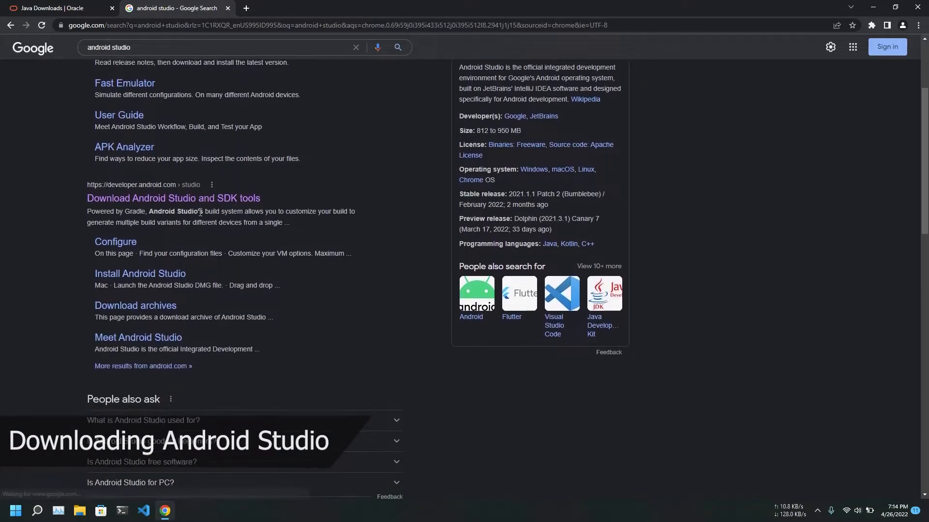
pyautogui.click(189, 198)
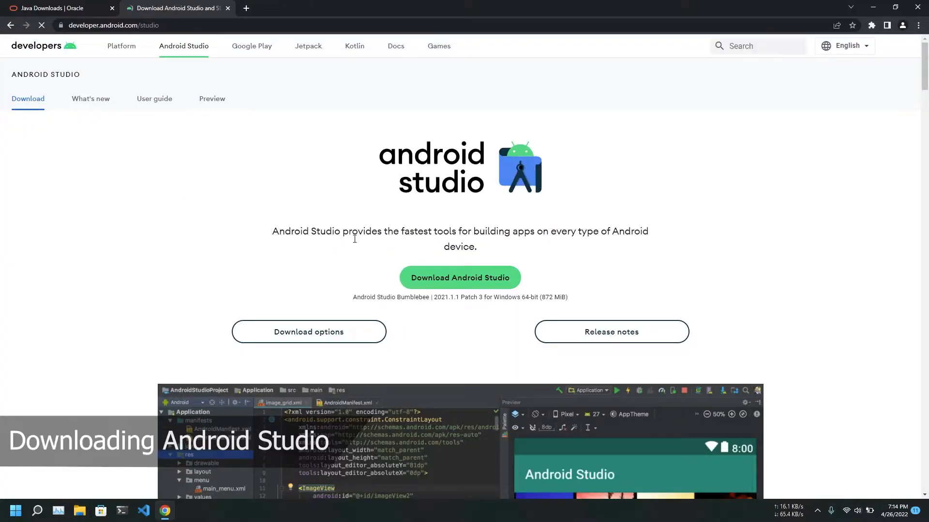
# Request the recommended Windows package android-studio-2021.1.1.23-windows.exe from the Android Studio downloads table
pyautogui.scroll(-3, 178, 286)
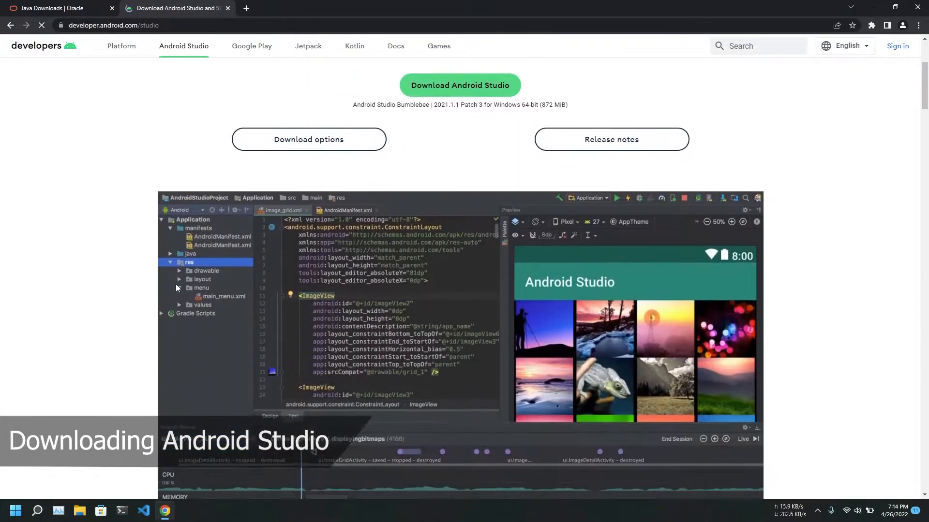
pyautogui.scroll(-20, 176, 283)
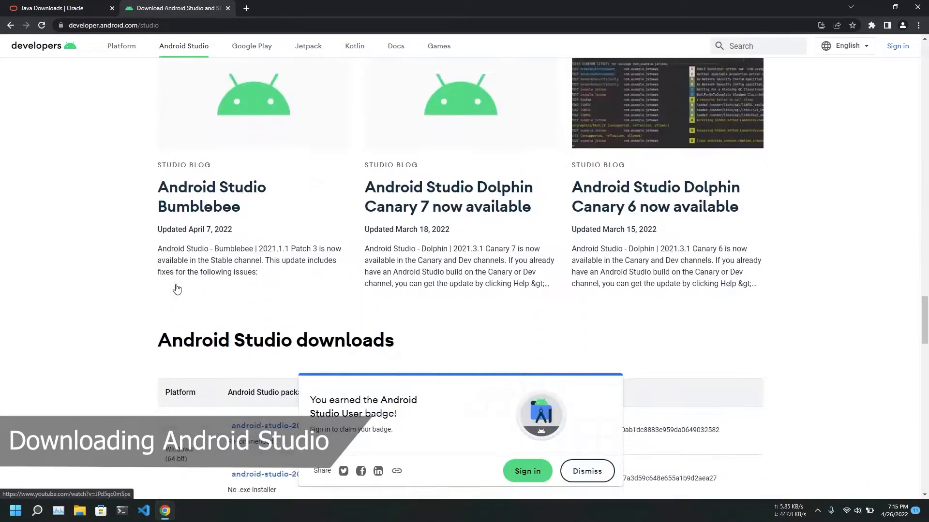
pyautogui.scroll(-7, 177, 289)
pyautogui.scroll(2, 177, 287)
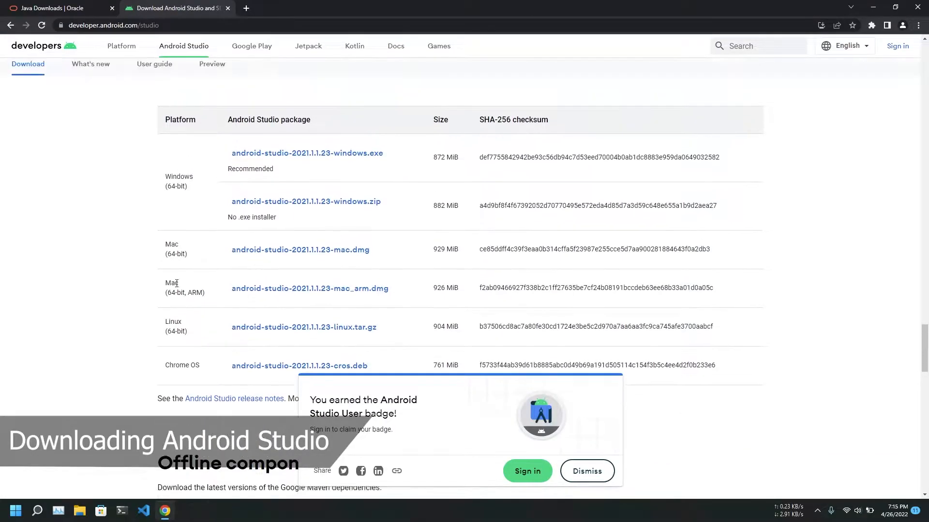
pyautogui.scroll(-1, 177, 284)
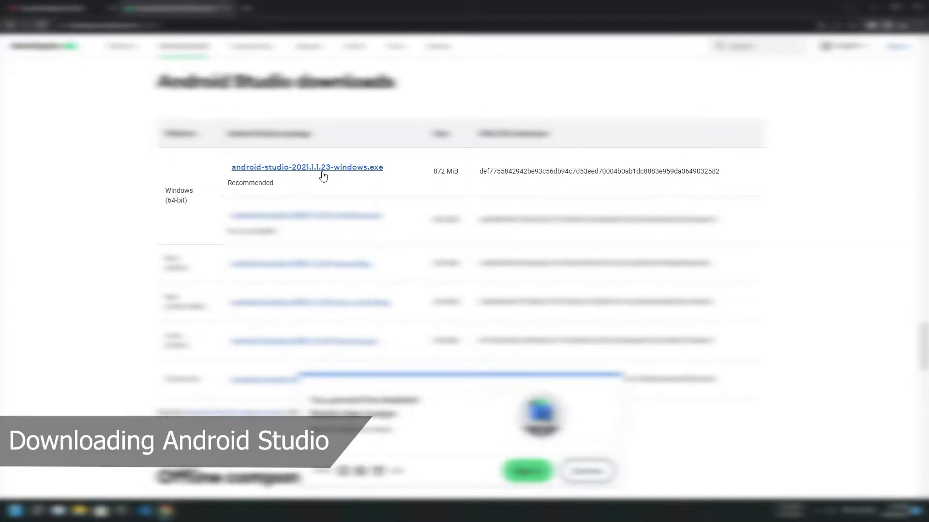
pyautogui.click(323, 169)
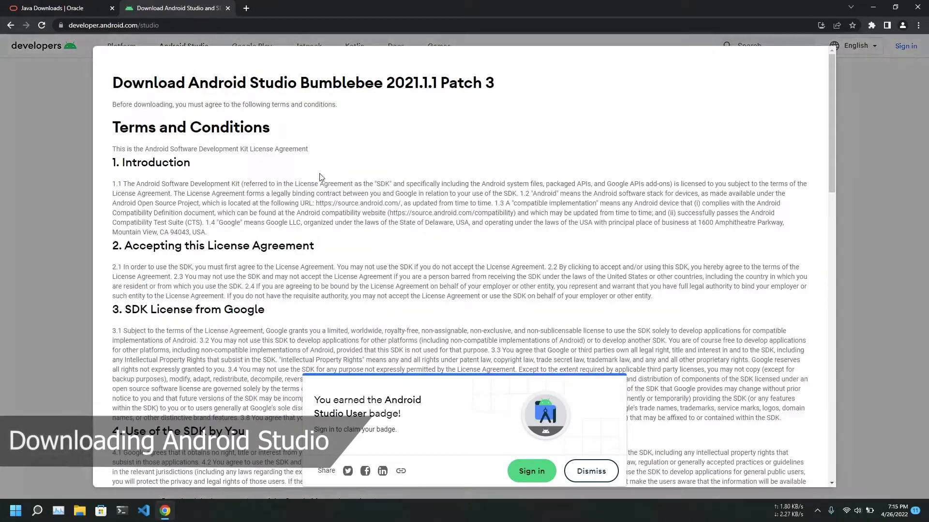
# Dismiss the badge notice, agree to the terms and conditions, and download Android Studio for Windows
pyautogui.click(591, 471)
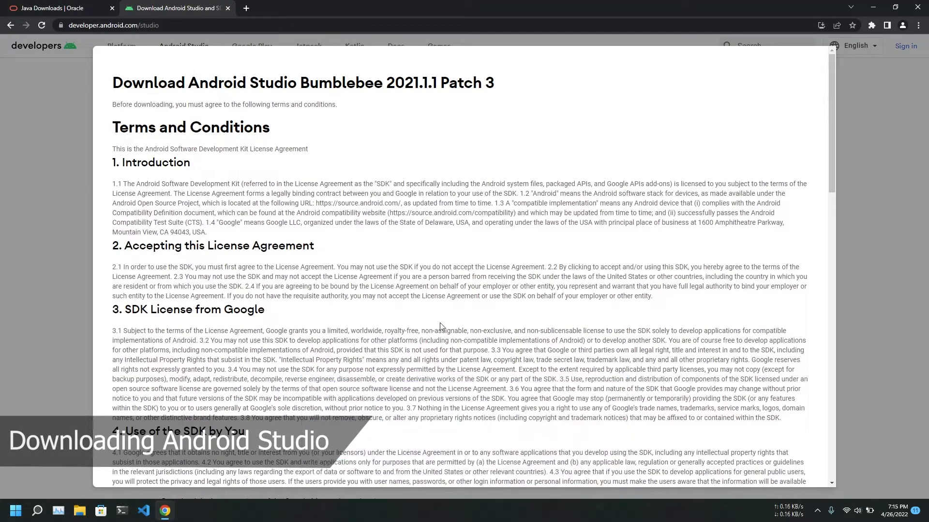
pyautogui.scroll(-3, 441, 327)
pyautogui.scroll(-20, 442, 328)
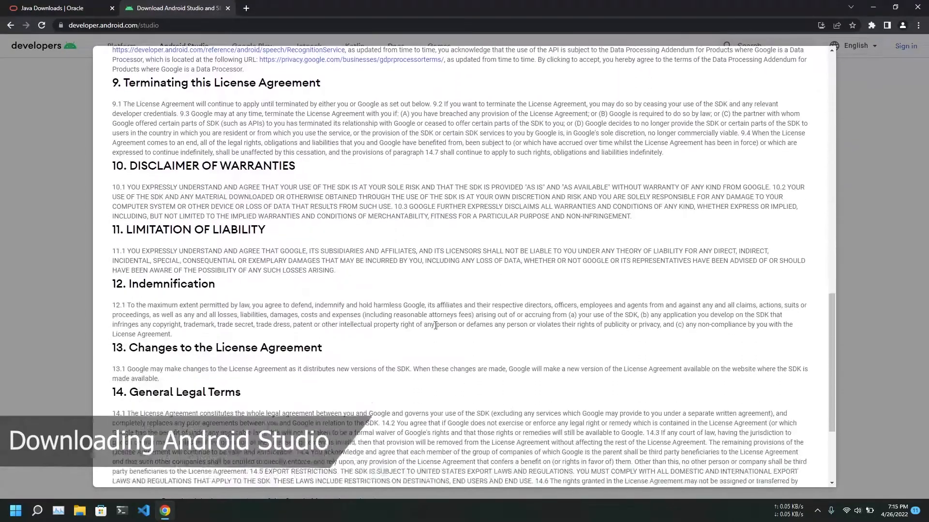
pyautogui.click(116, 403)
pyautogui.click(249, 430)
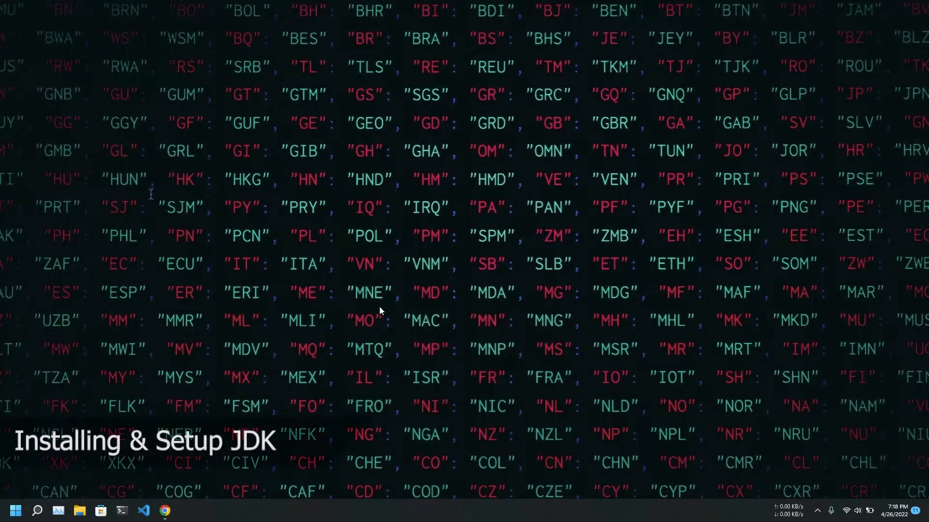
# Open the Downloads folder in File Explorer and run the jdk-18_windows-x64_bin installer
pyautogui.click(79, 511)
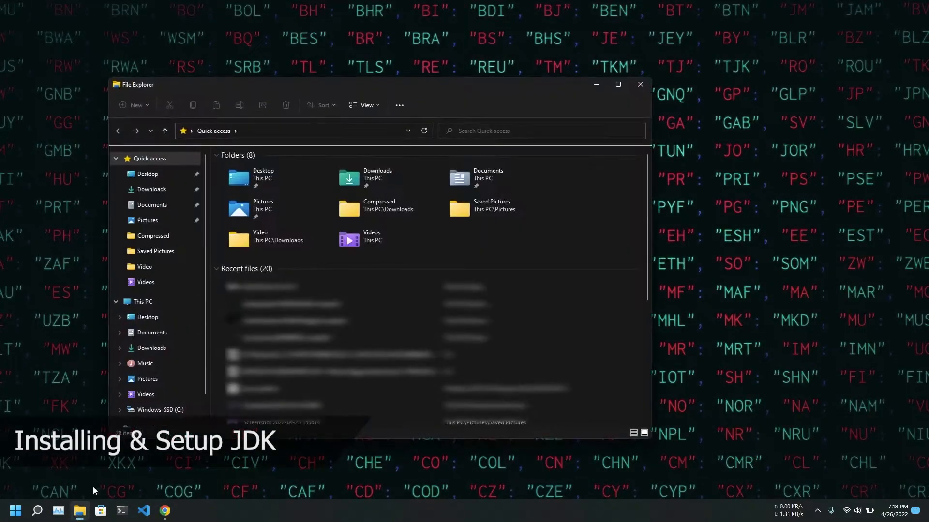
pyautogui.click(147, 190)
pyautogui.moveTo(327, 86); pyautogui.dragTo(409, 88)
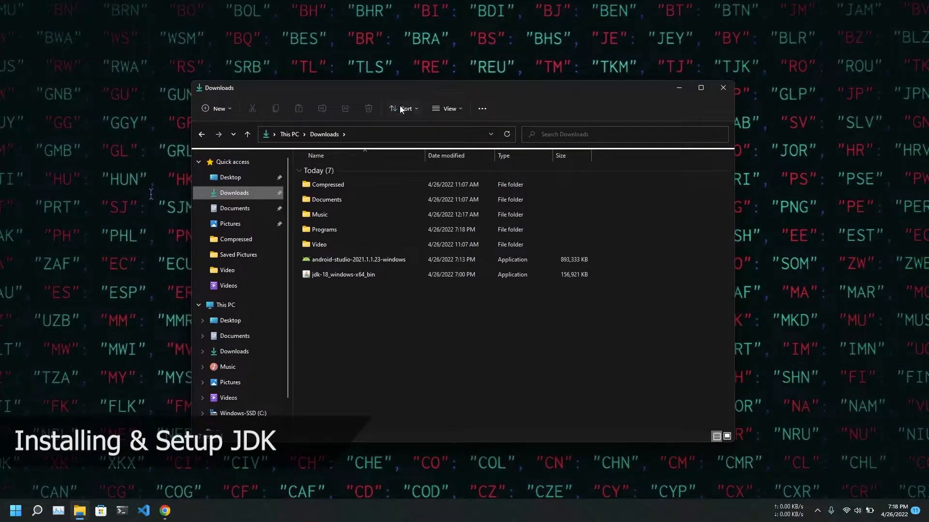
pyautogui.click(347, 274)
pyautogui.doubleClick(347, 274)
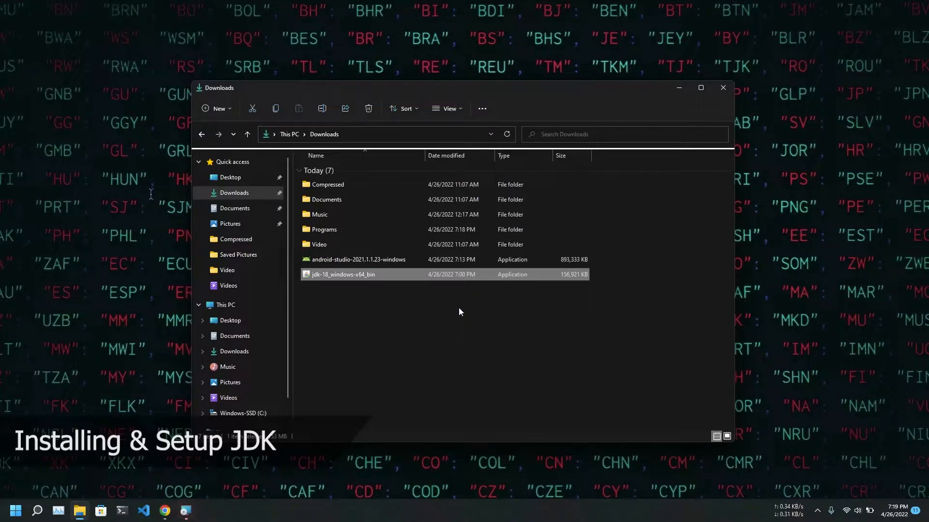
pyautogui.click(186, 511)
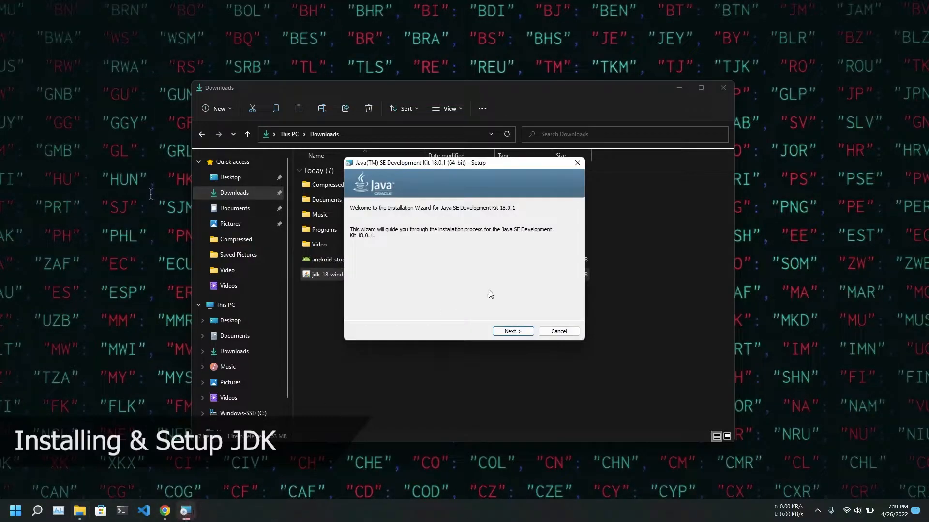
# Install Java SE Development Kit 18.0.1 to C:\Program Files\Java\jdk-18.0.1\ and close the setup wizard
pyautogui.click(517, 332)
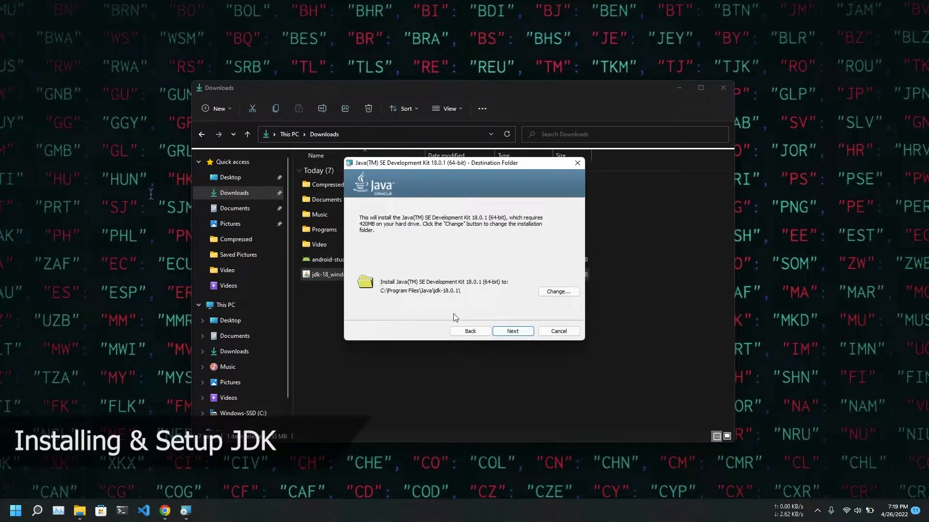
pyautogui.click(513, 331)
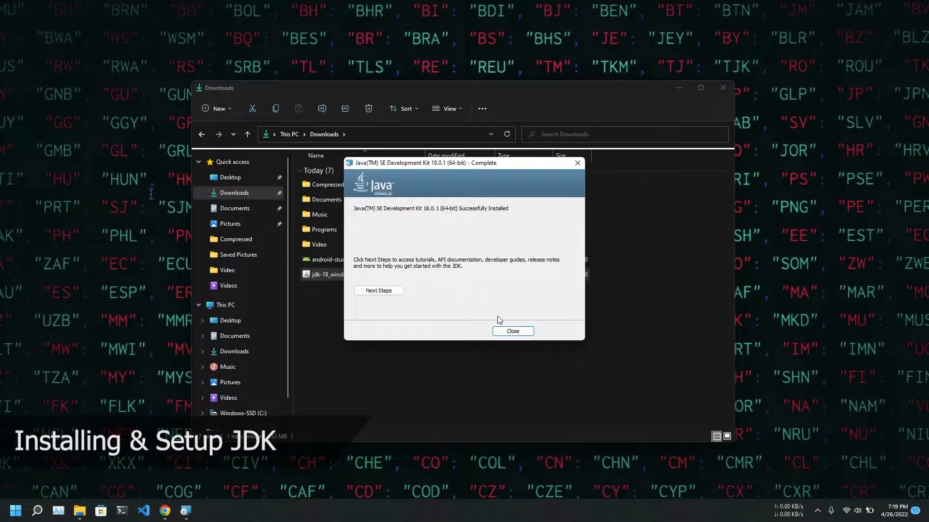
pyautogui.click(513, 332)
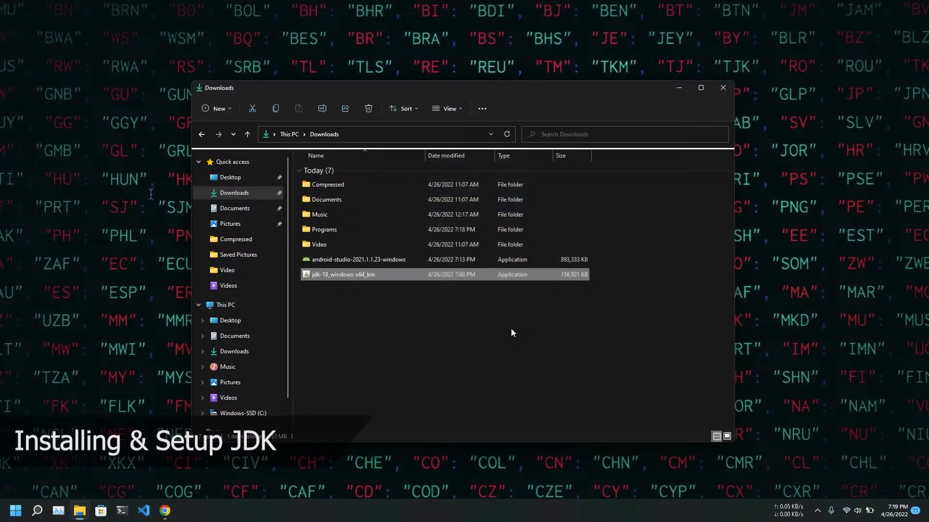
pyautogui.click(470, 303)
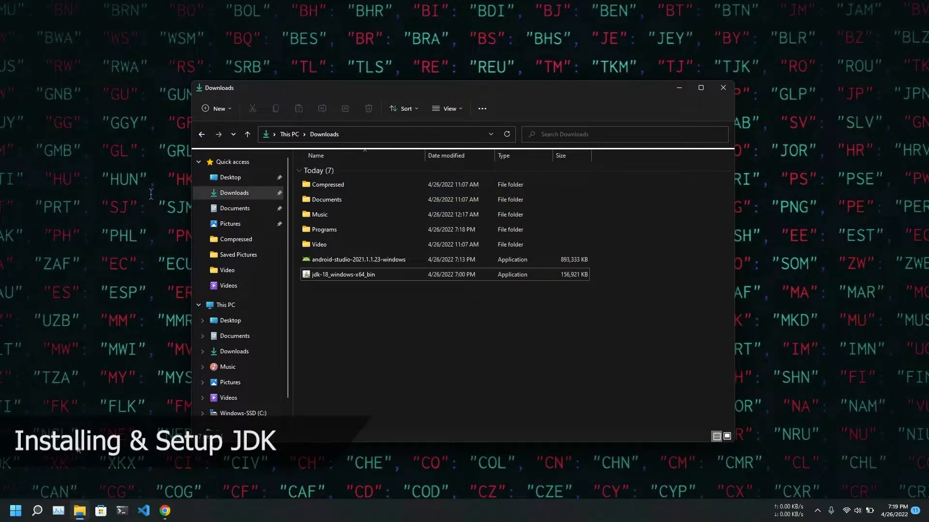
# Search Windows for "envi", open the system environment variables settings and show the Environment Variables dialog
pyautogui.click(37, 511)
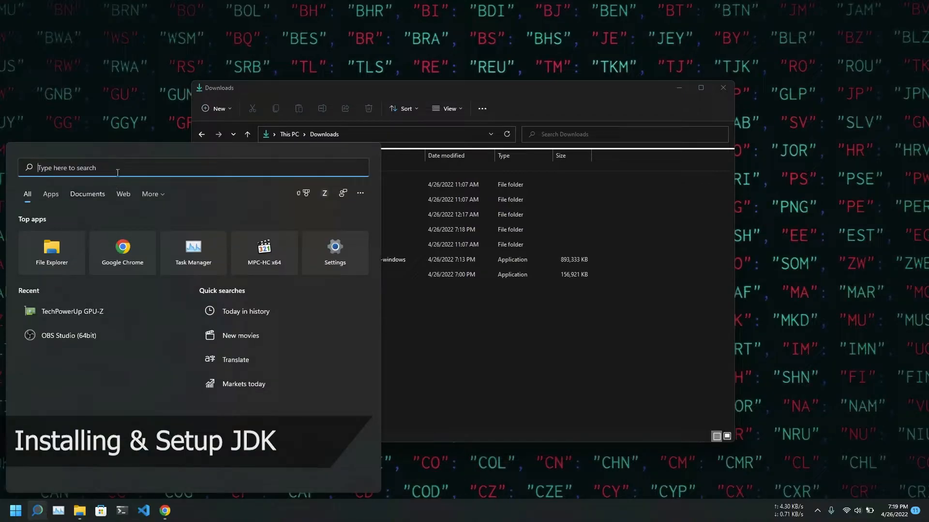
pyautogui.write('envi')
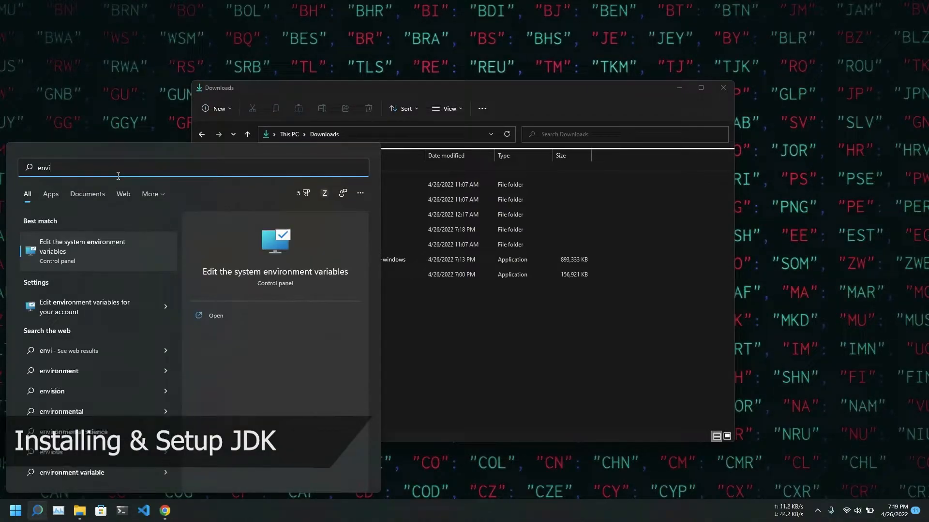
pyautogui.click(99, 249)
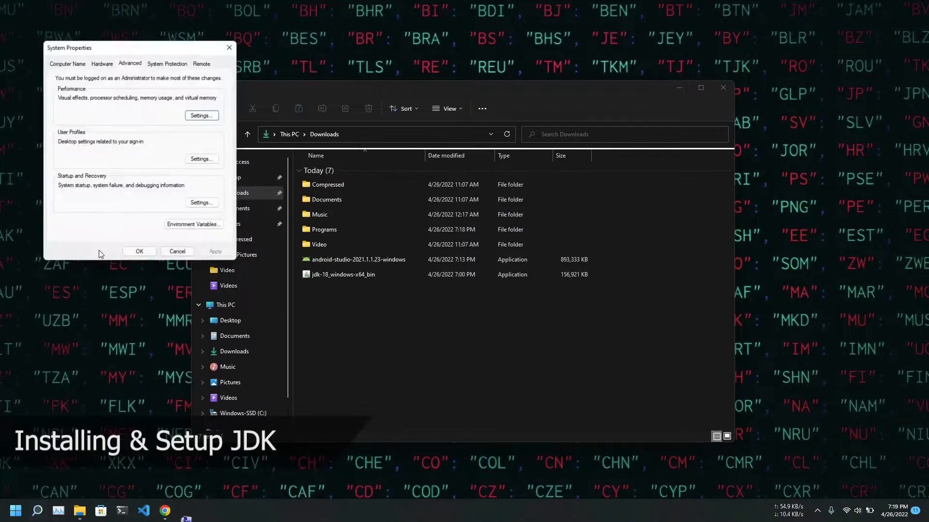
pyautogui.moveTo(169, 39); pyautogui.dragTo(387, 158)
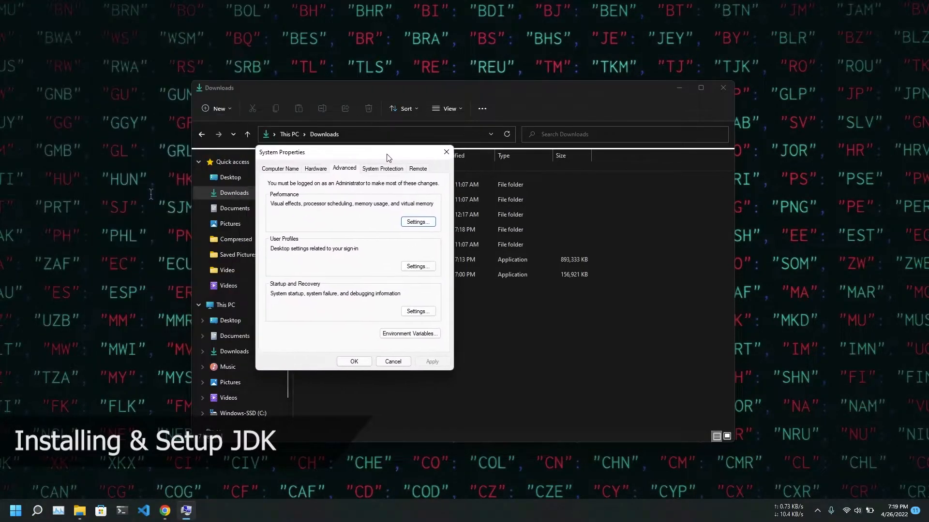
pyautogui.click(401, 335)
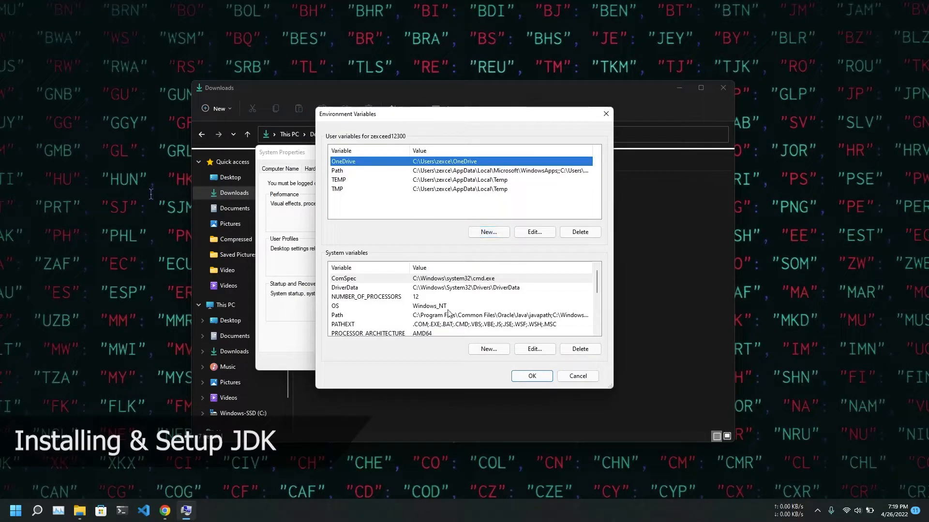
# Add C:\Program Files\Java\jdk-18.0.1\bin to the system Path variable and confirm all open system settings dialogs
pyautogui.scroll(-1, 433, 317)
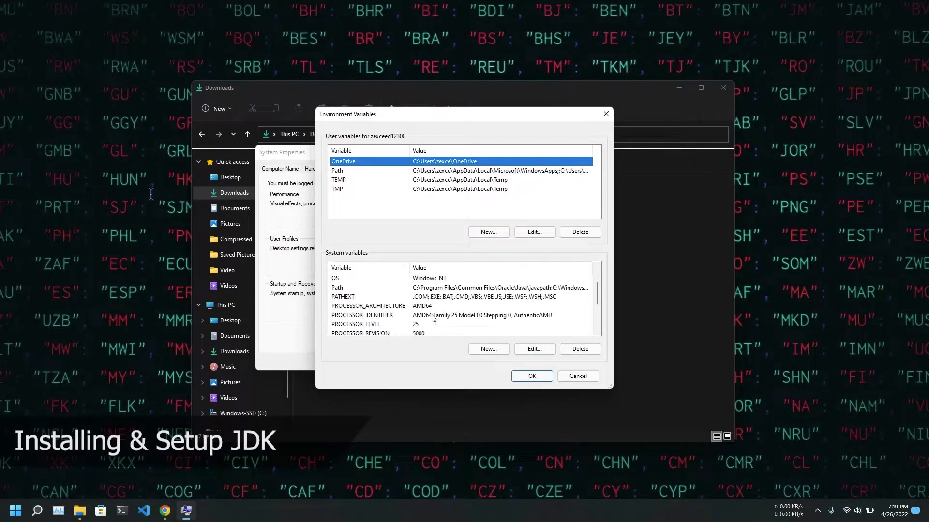
pyautogui.doubleClick(432, 289)
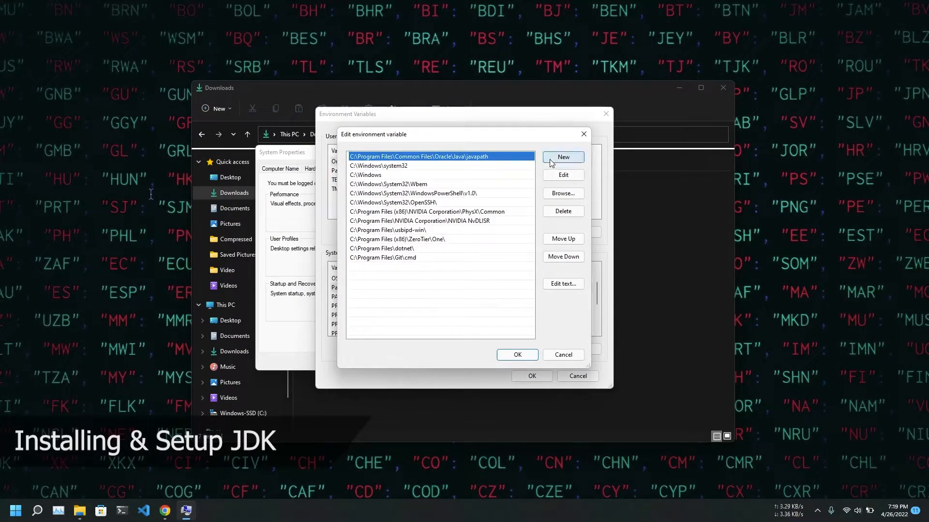
pyautogui.click(550, 160)
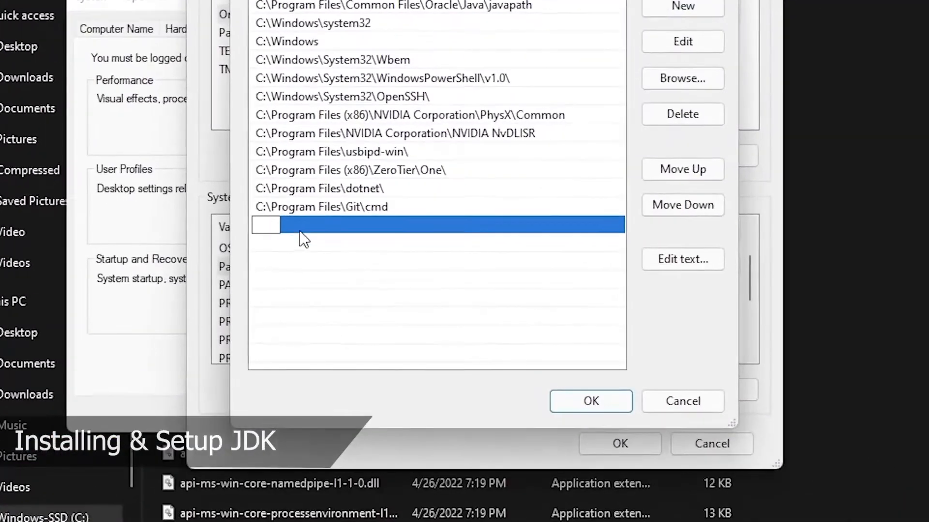
pyautogui.write('C:\\Program Files\\Java\\jdk-18.0.1\\bin')
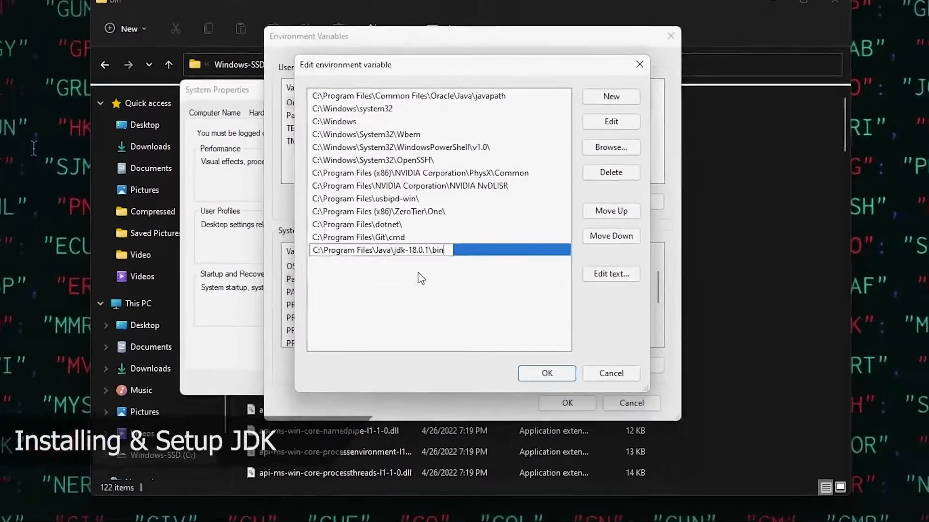
pyautogui.click(409, 261)
pyautogui.click(514, 355)
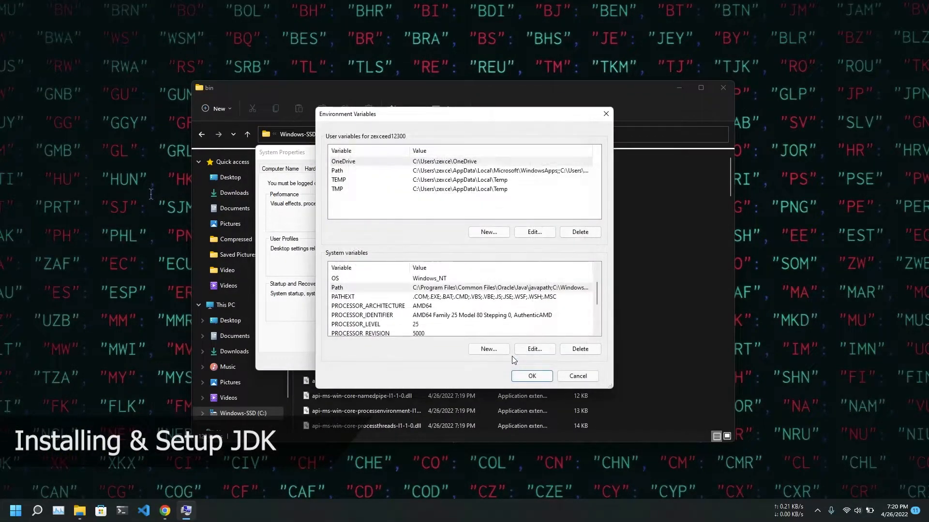
pyautogui.click(538, 375)
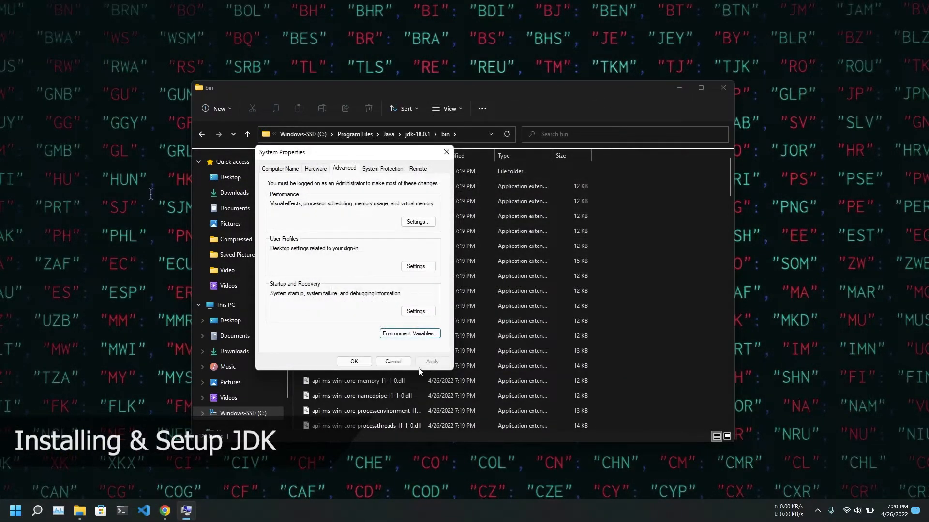
pyautogui.click(353, 365)
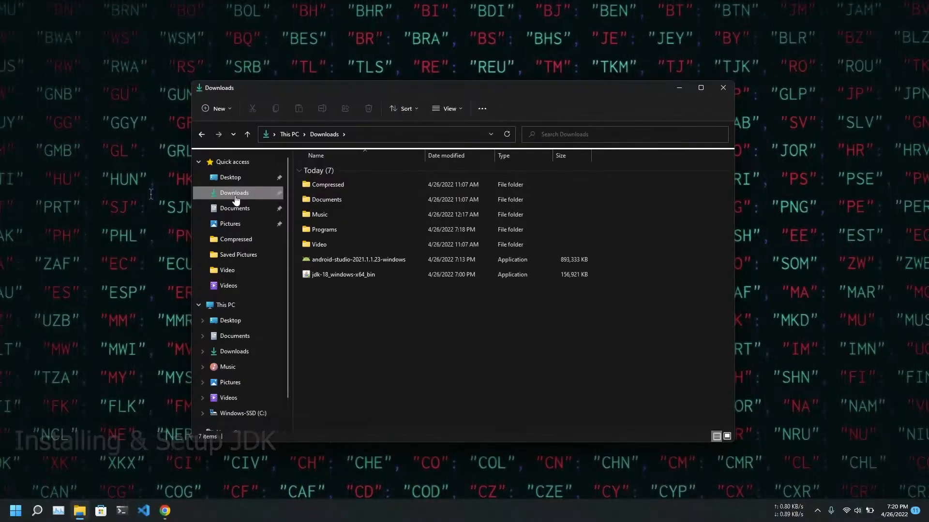
# Run the android-studio-2021.1.1.23-windows installer, install Android Studio with Android Virtual Device to C:\Program Files\Android\Android Studio, and finish setup
pyautogui.doubleClick(337, 259)
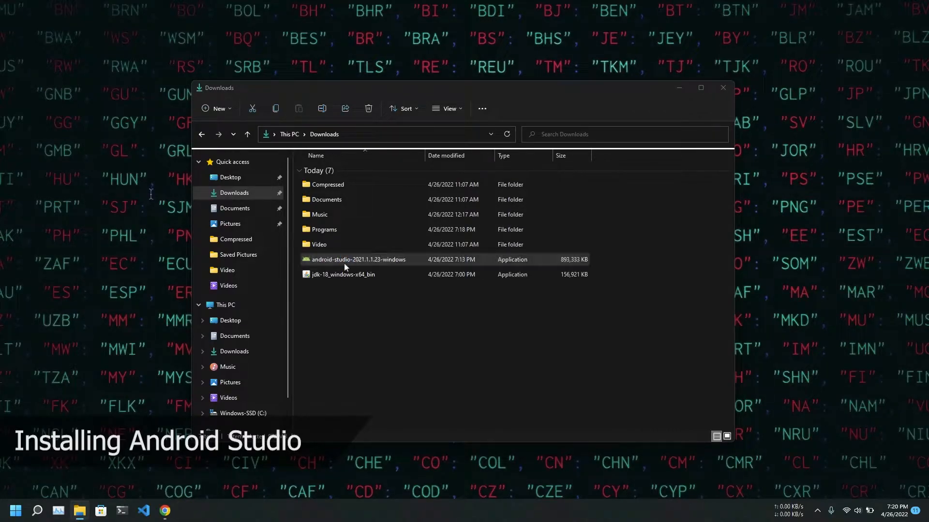
pyautogui.click(515, 332)
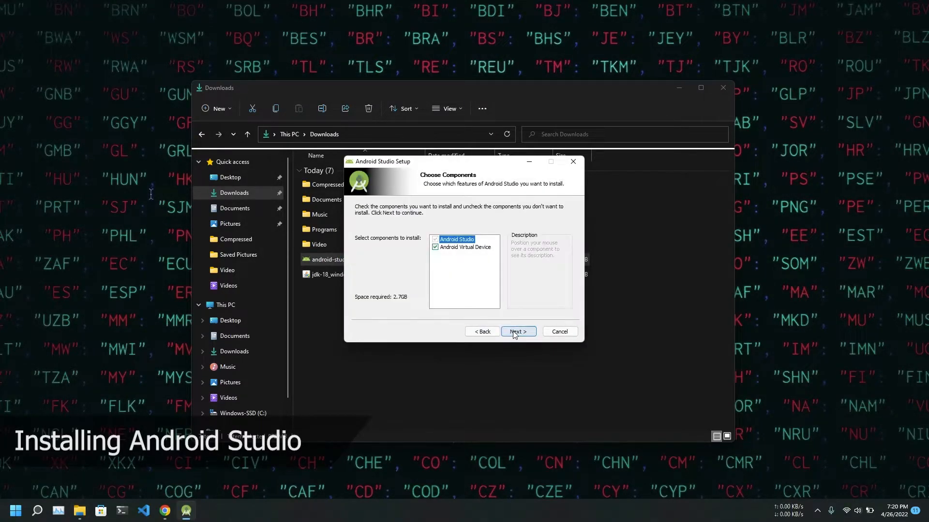
pyautogui.click(514, 334)
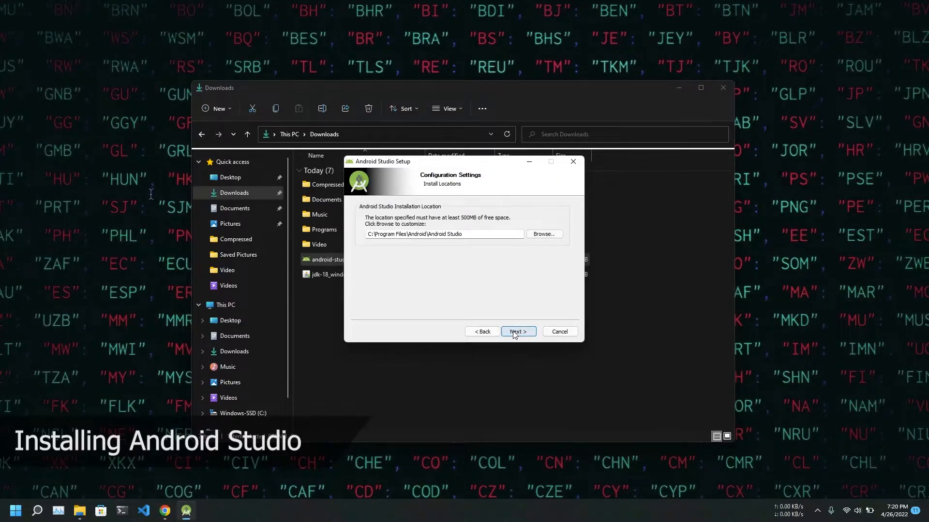
pyautogui.click(514, 334)
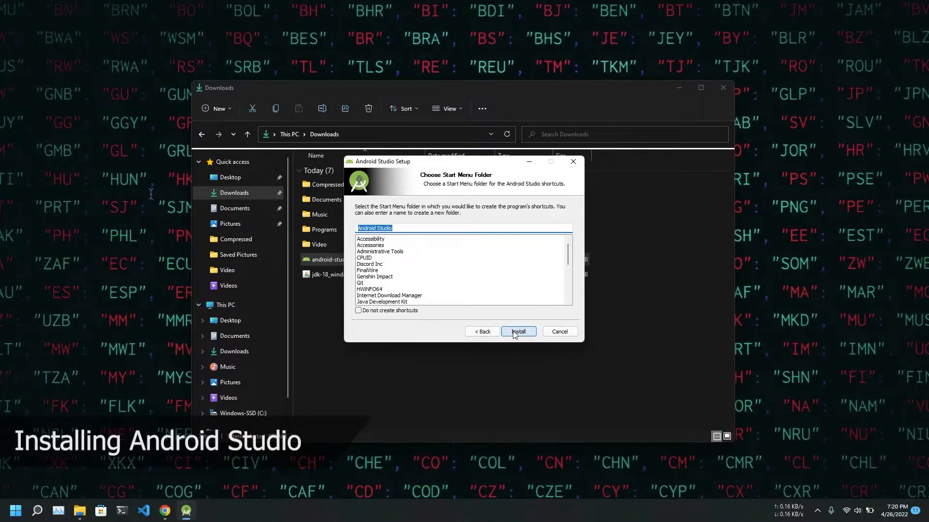
pyautogui.click(515, 332)
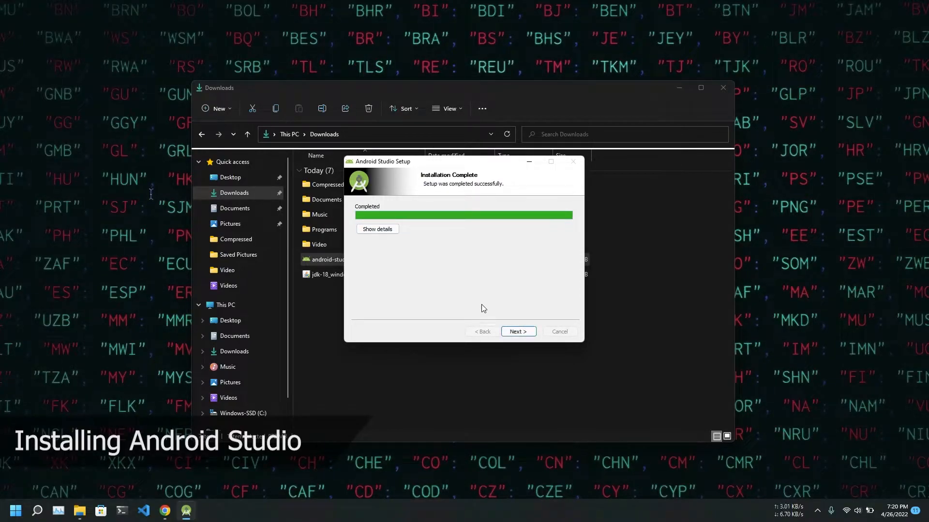
pyautogui.click(517, 332)
pyautogui.click(518, 332)
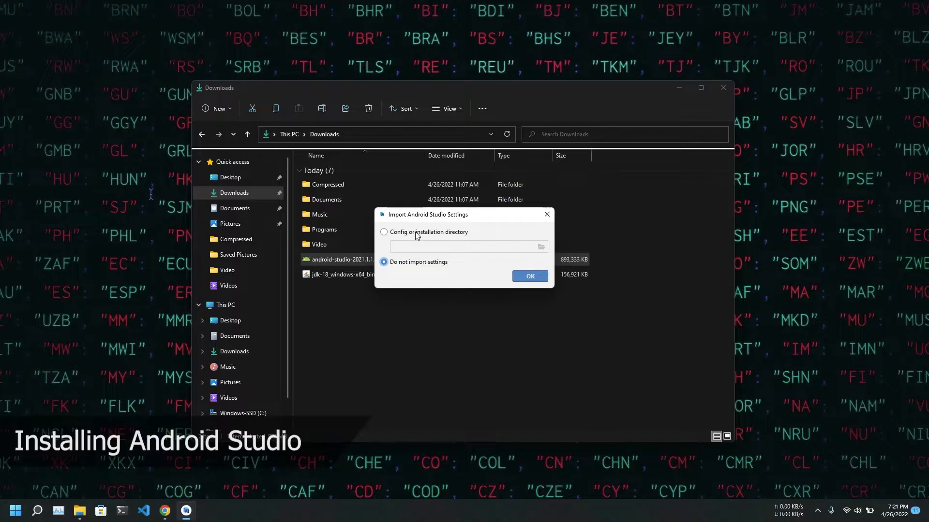
# Start Android Studio without importing settings, decline sending usage statistics to Google and continue past the welcome page
pyautogui.click(526, 279)
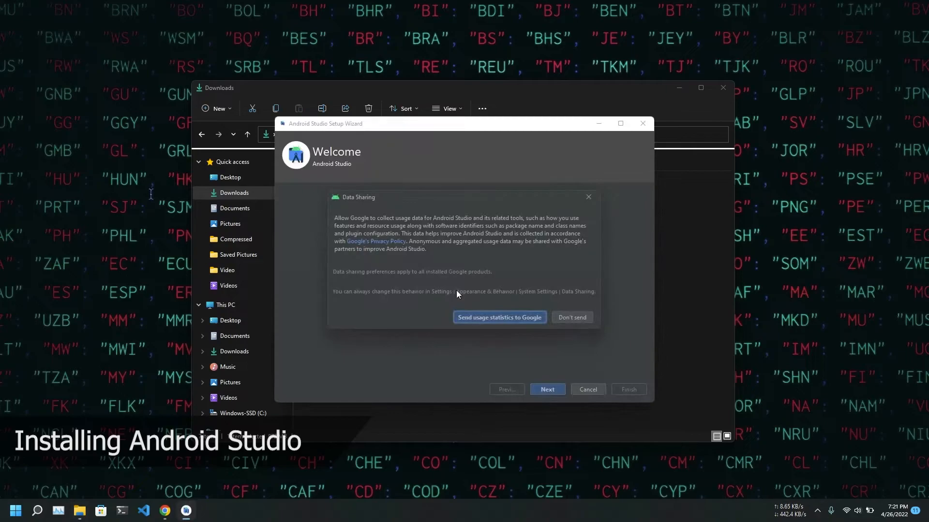
pyautogui.click(579, 317)
pyautogui.click(547, 390)
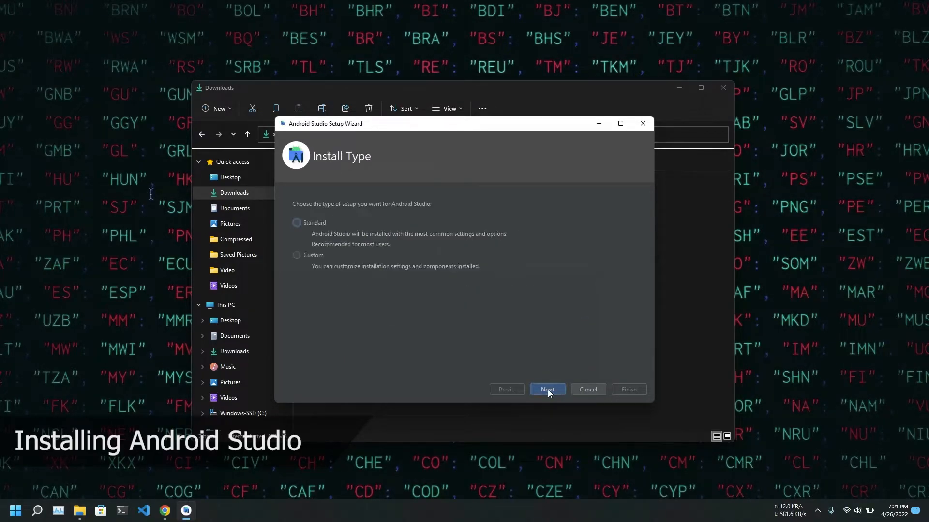
# Choose the Custom install type with JDK location C:\Program Files\Android\Android Studio\jre and the Darcula UI theme
pyautogui.click(300, 256)
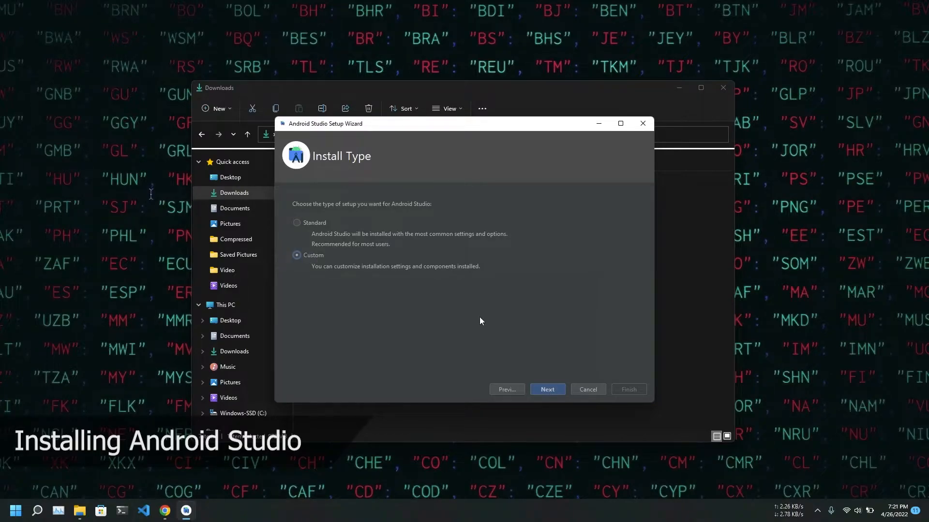
pyautogui.click(550, 393)
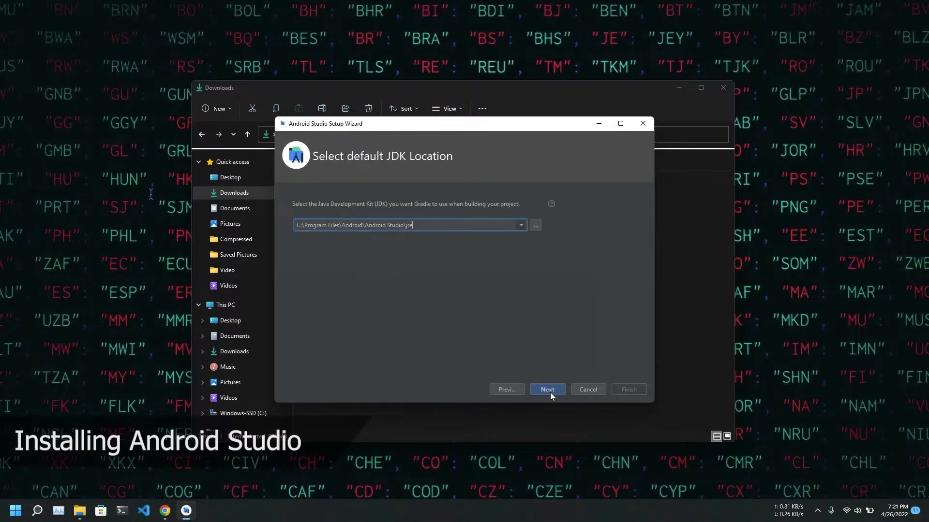
pyautogui.click(549, 390)
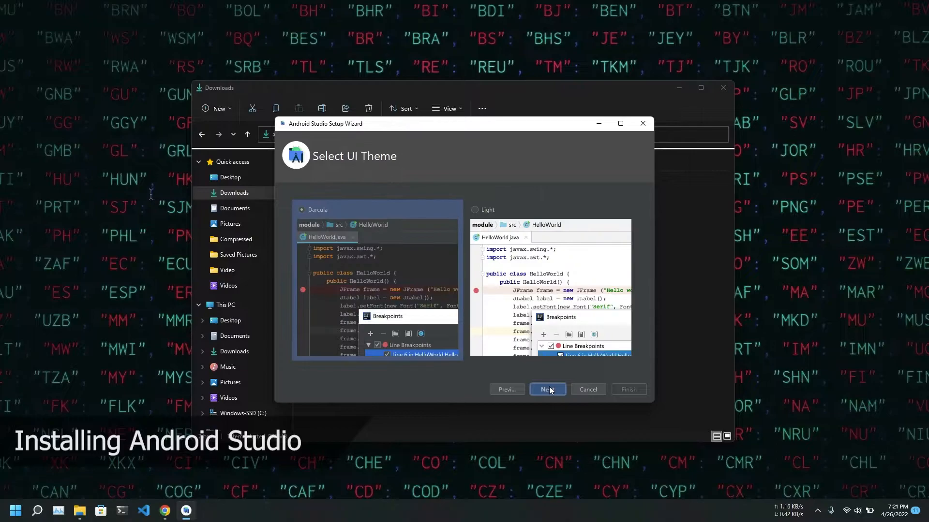
pyautogui.click(474, 209)
pyautogui.click(302, 212)
pyautogui.click(547, 390)
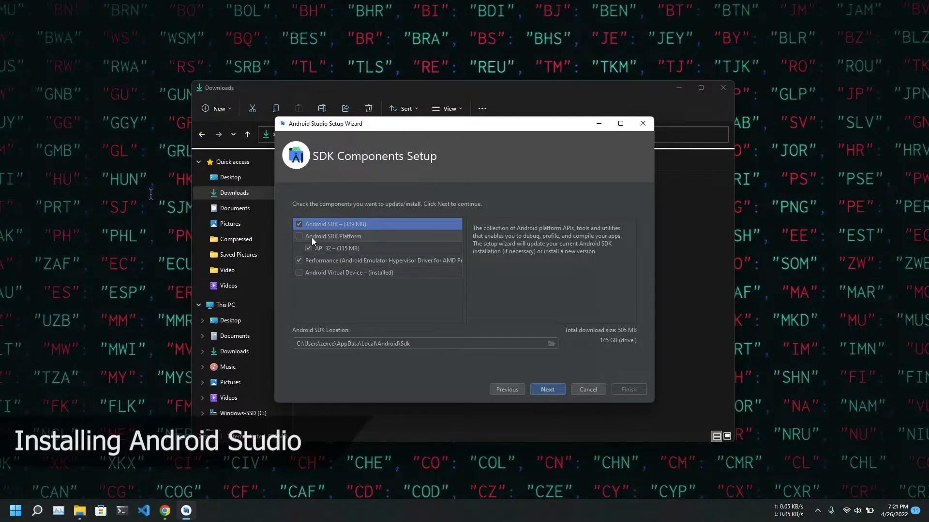
# Keep the Android SDK, API 32 and Performance components selected and proceed through the settings verification to the license agreement
pyautogui.click(300, 272)
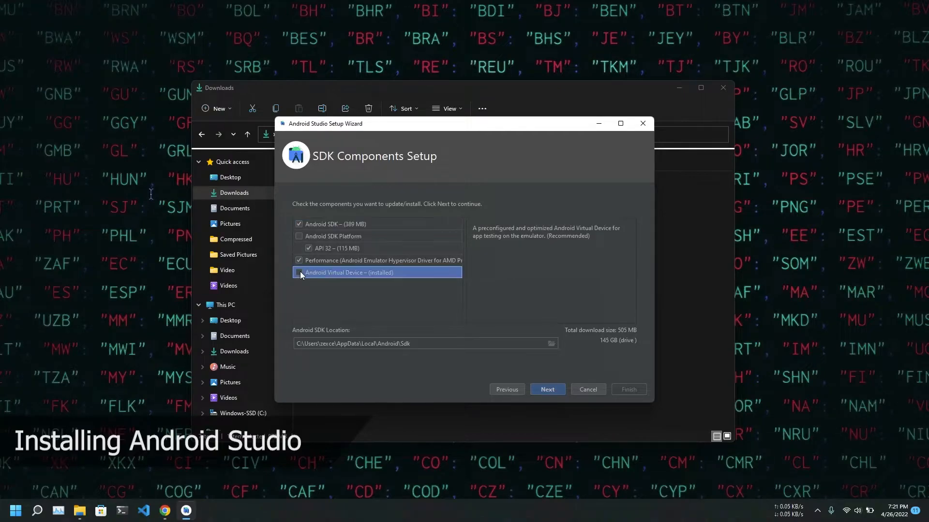
pyautogui.click(298, 238)
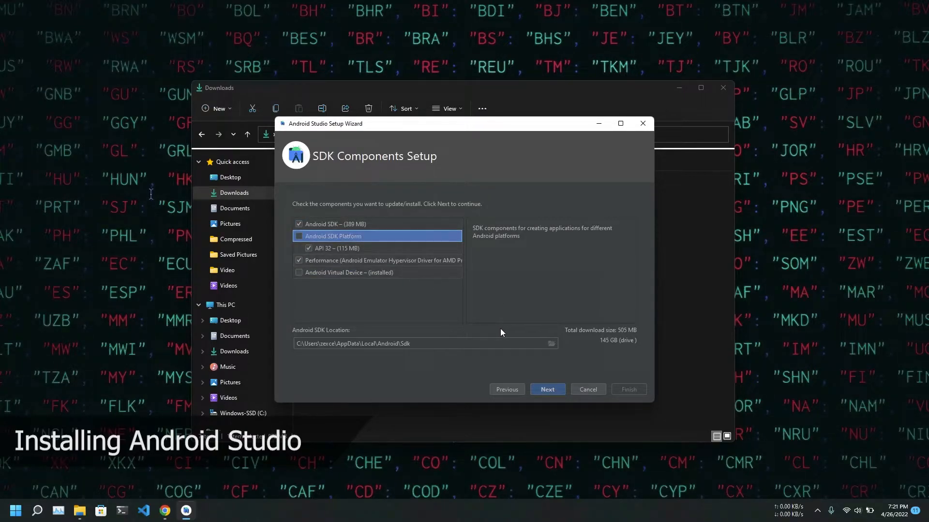
pyautogui.click(549, 390)
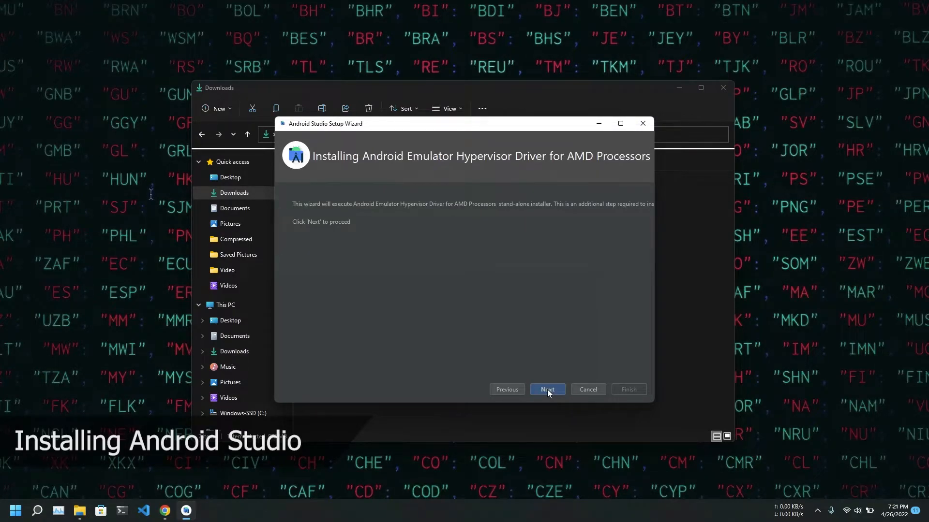
pyautogui.click(546, 390)
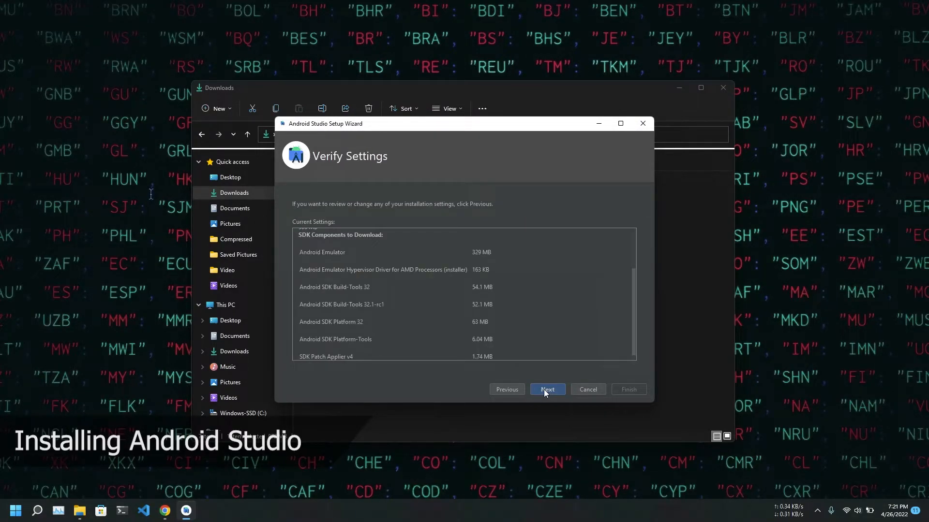
pyautogui.click(544, 390)
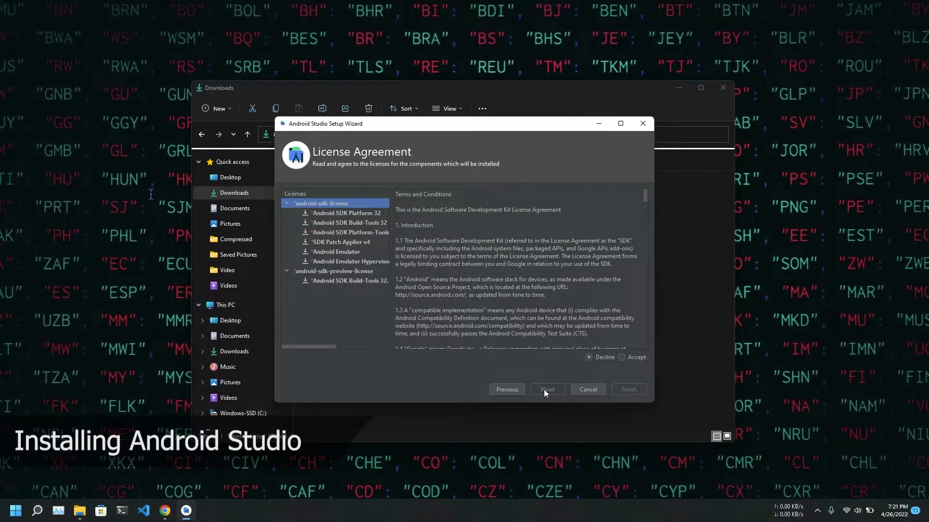
# Accept both the android-sdk-license and the android-sdk-preview-license, and finish the setup wizard to install the components
pyautogui.scroll(-10, 582, 329)
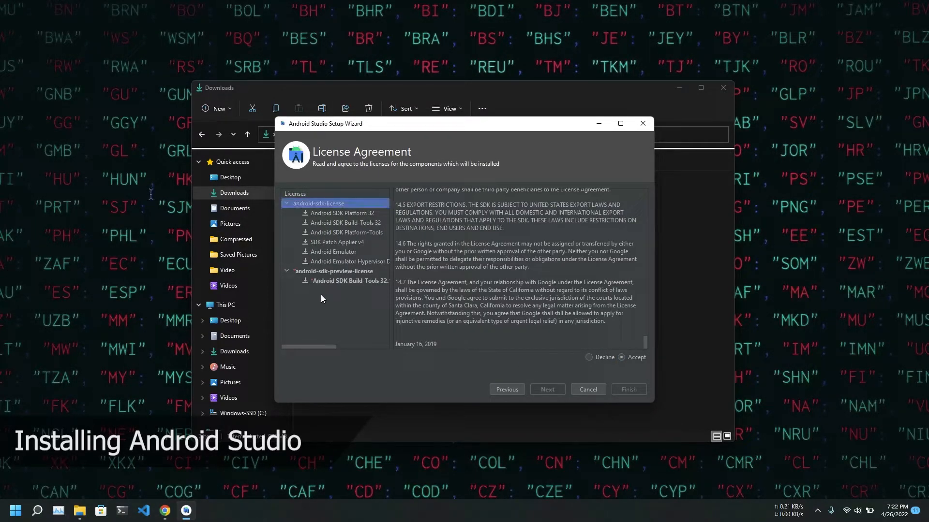
pyautogui.click(324, 280)
pyautogui.scroll(-2, 608, 314)
pyautogui.scroll(-5, 614, 326)
pyautogui.click(622, 357)
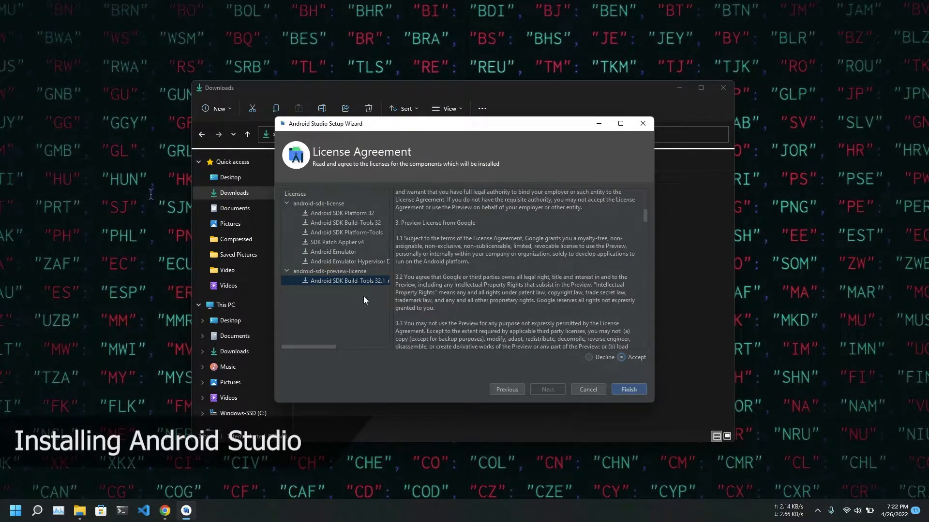
pyautogui.click(625, 388)
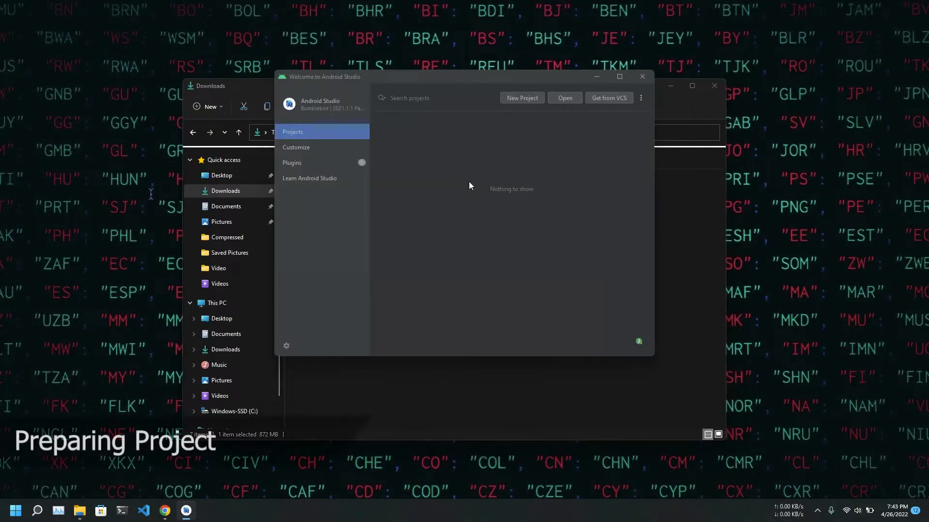
# Start a new Phone and Tablet project based on the Empty Activity template
pyautogui.click(527, 100)
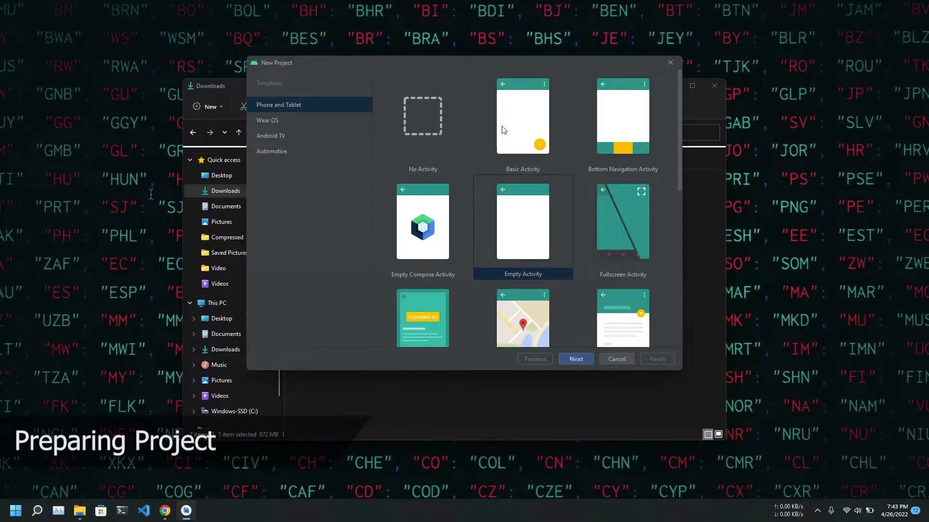
pyautogui.scroll(-3, 525, 240)
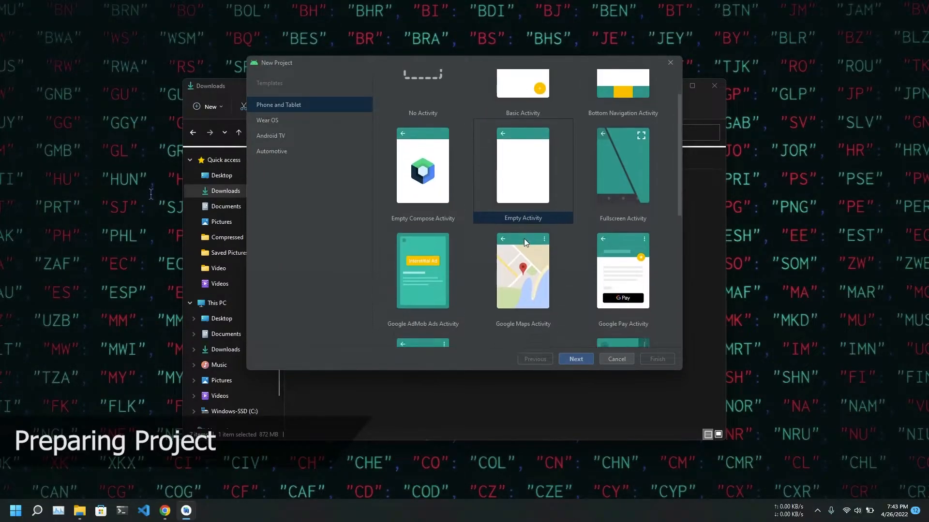
pyautogui.scroll(3, 524, 239)
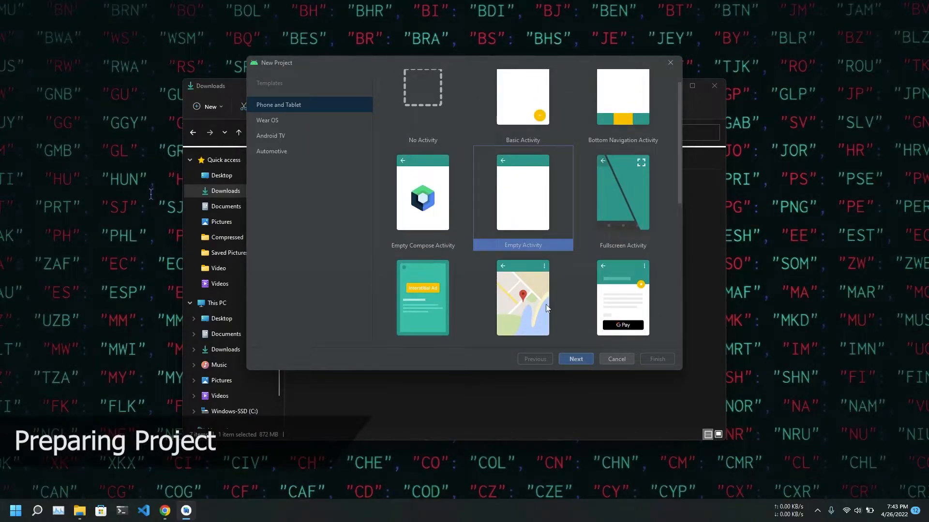
pyautogui.click(576, 359)
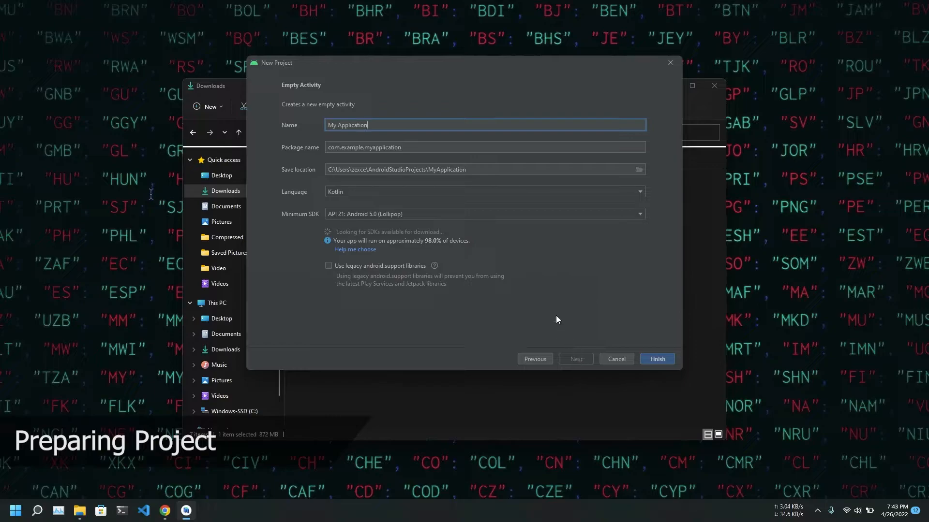
# Name the project Hello World and set its minimum SDK to API 29: Android 10.0 (Q)
pyautogui.moveTo(376, 126); pyautogui.dragTo(317, 125)
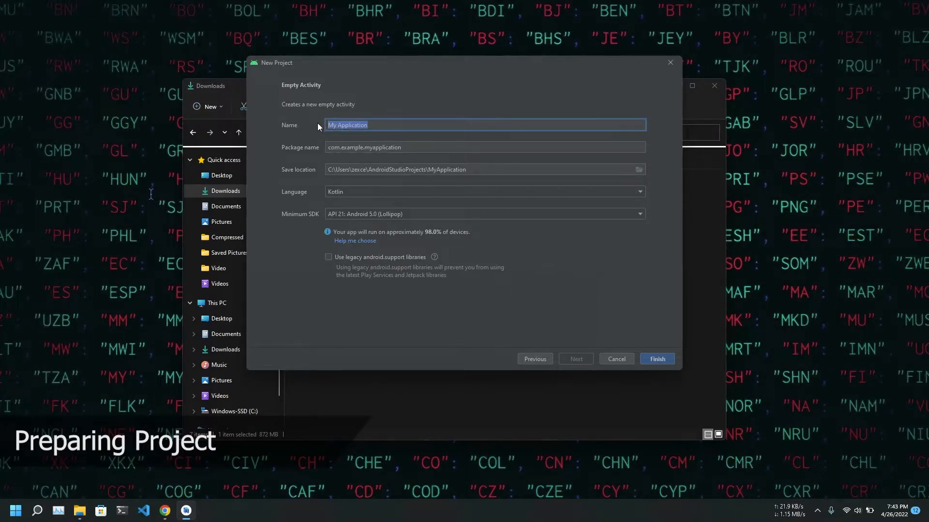
pyautogui.press('BackSpace')
pyautogui.write('Hello ')
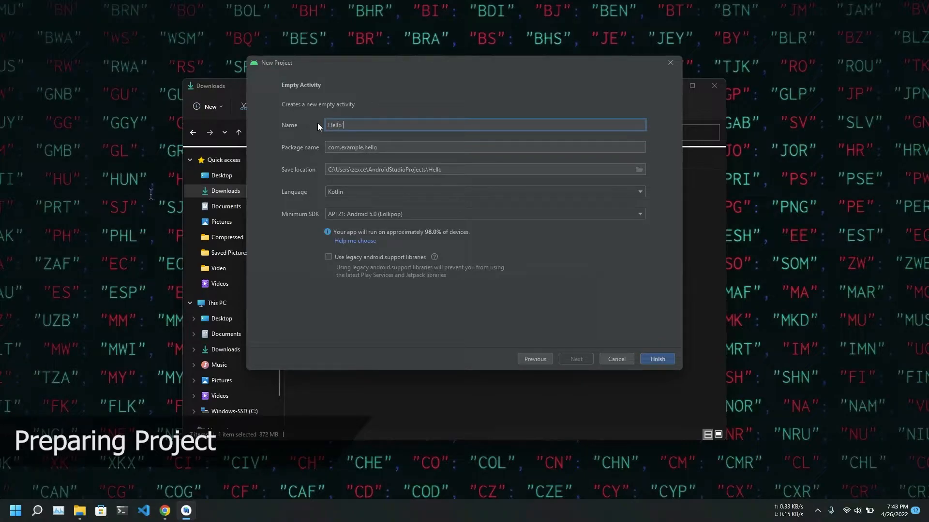
pyautogui.write('World')
pyautogui.click(620, 214)
pyautogui.scroll(-2, 590, 279)
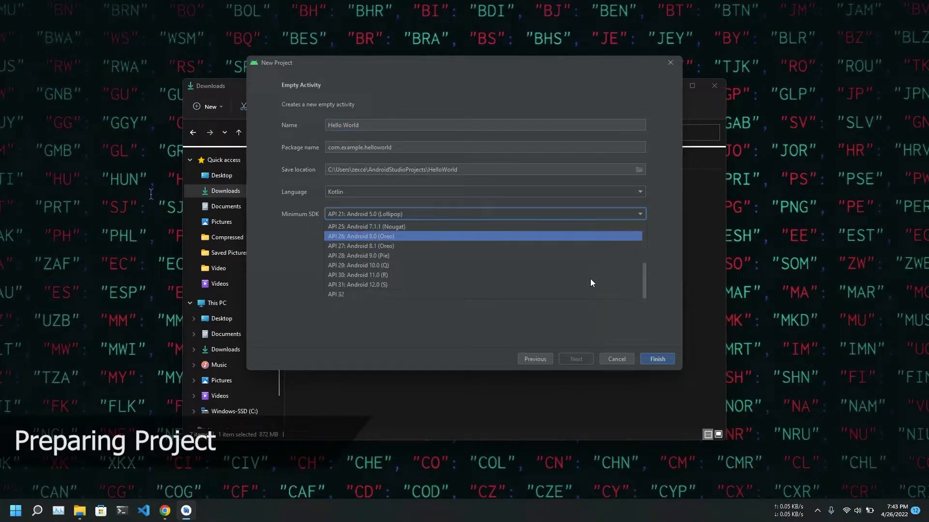
pyautogui.click(456, 269)
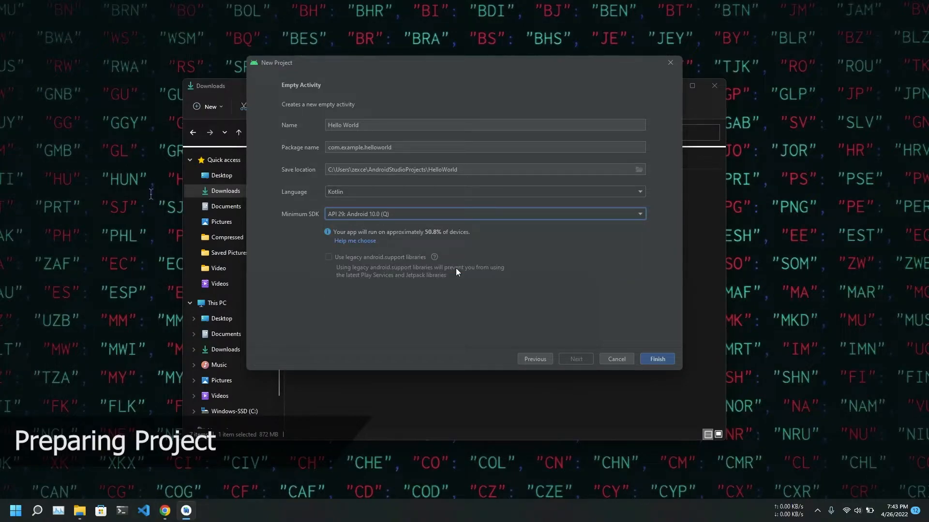
# Create the Hello World project, follow its Gradle sync progress and build output, and close the build output
pyautogui.click(650, 359)
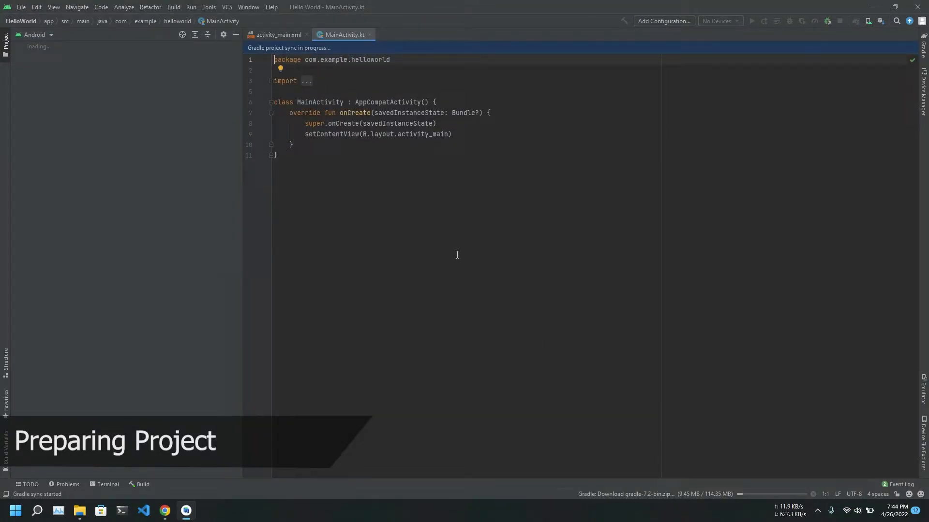
pyautogui.click(775, 495)
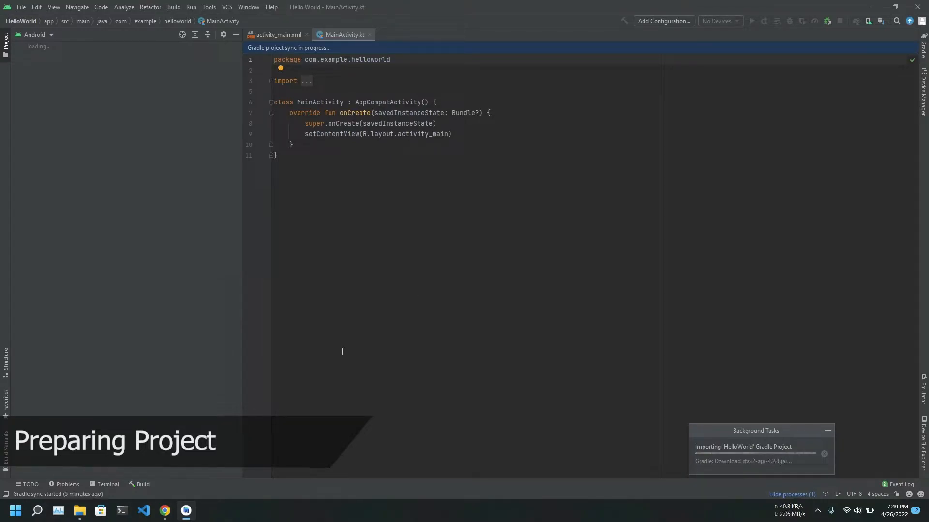
pyautogui.click(140, 486)
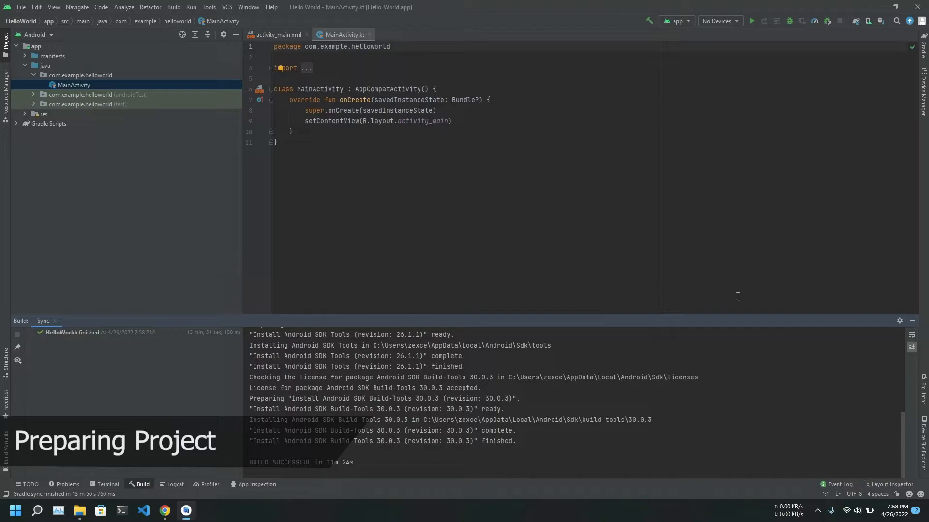
pyautogui.click(913, 323)
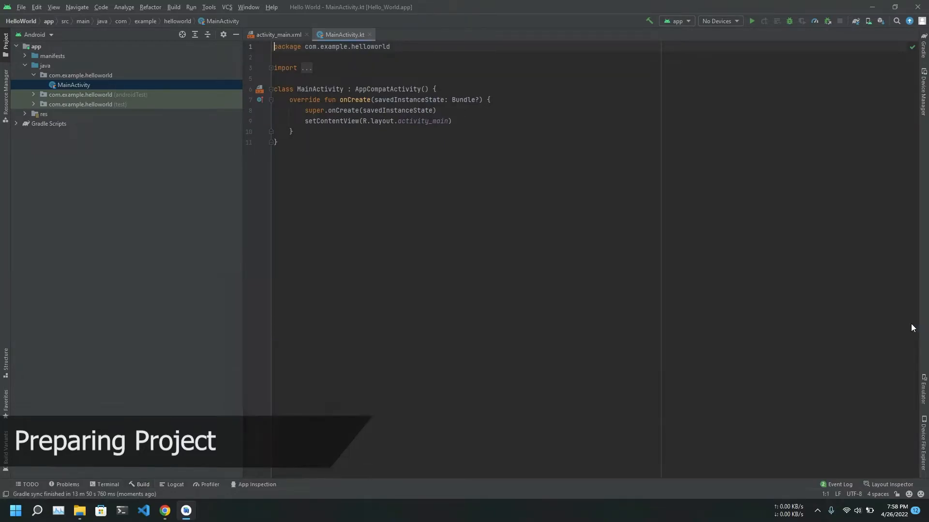
# Examine the imports in MainActivity.kt and the Hello World text in the activity_main.xml design and blueprint views
pyautogui.click(307, 68)
pyautogui.click(279, 34)
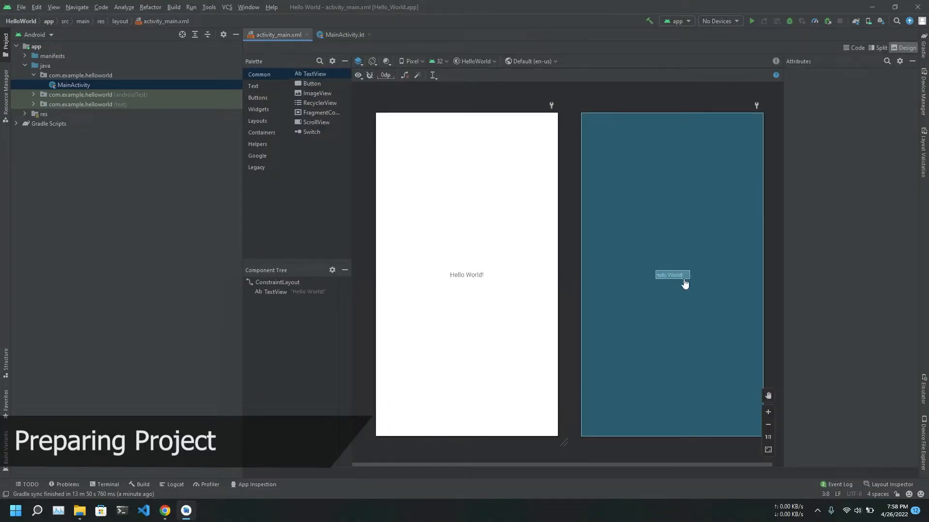
pyautogui.click(770, 415)
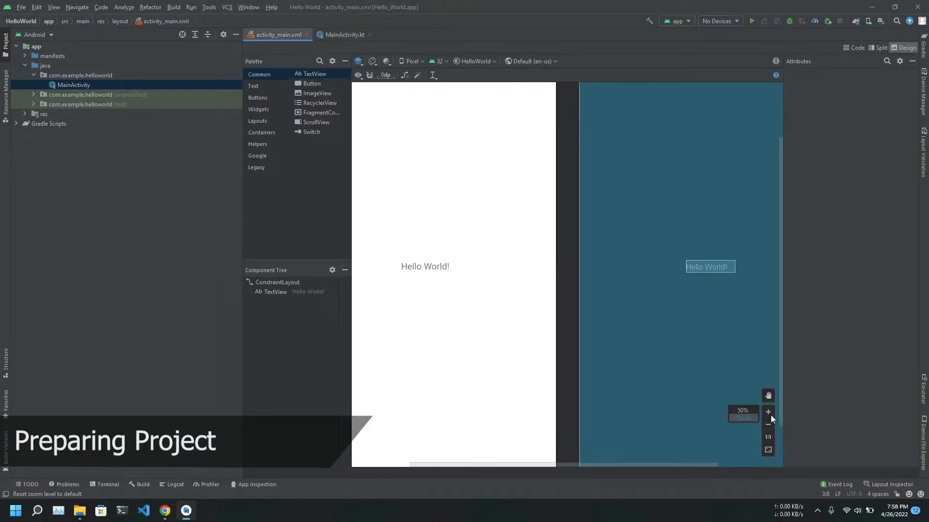
pyautogui.click(770, 415)
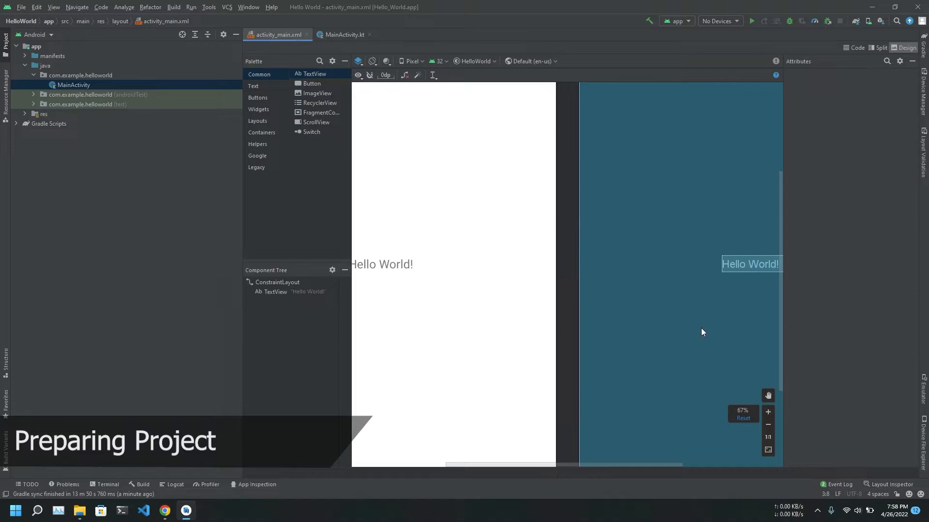
pyautogui.click(768, 396)
pyautogui.moveTo(693, 326); pyautogui.dragTo(539, 312)
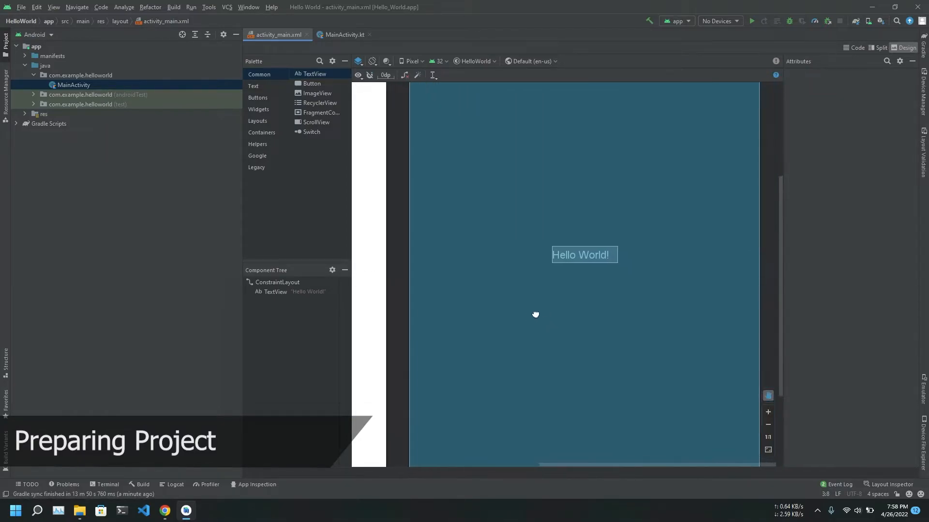
pyautogui.click(768, 412)
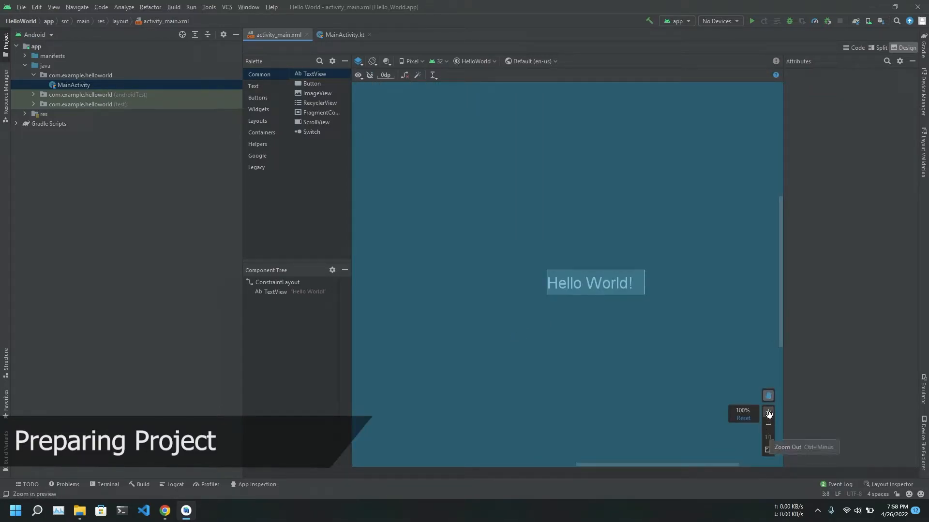
pyautogui.click(768, 425)
pyautogui.click(769, 425)
pyautogui.click(768, 425)
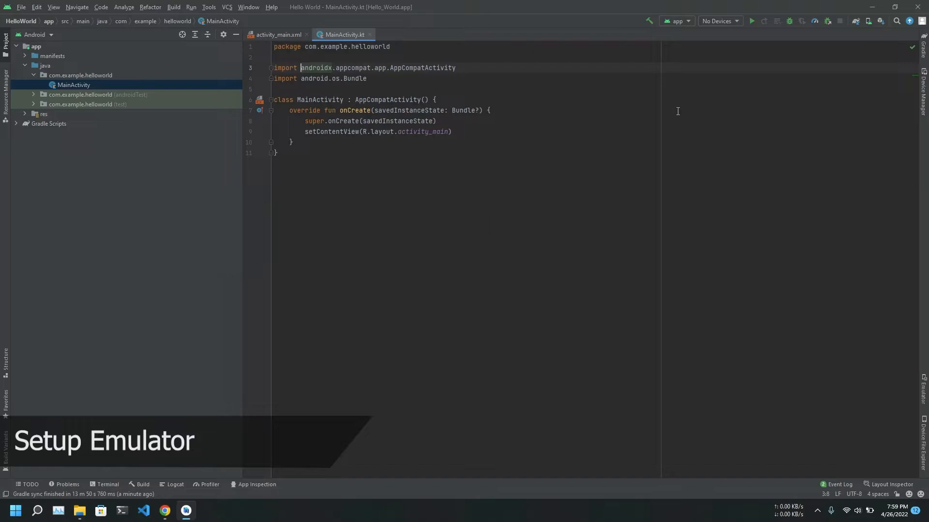
# Open the Device Manager and start creating a virtual device
pyautogui.click(736, 22)
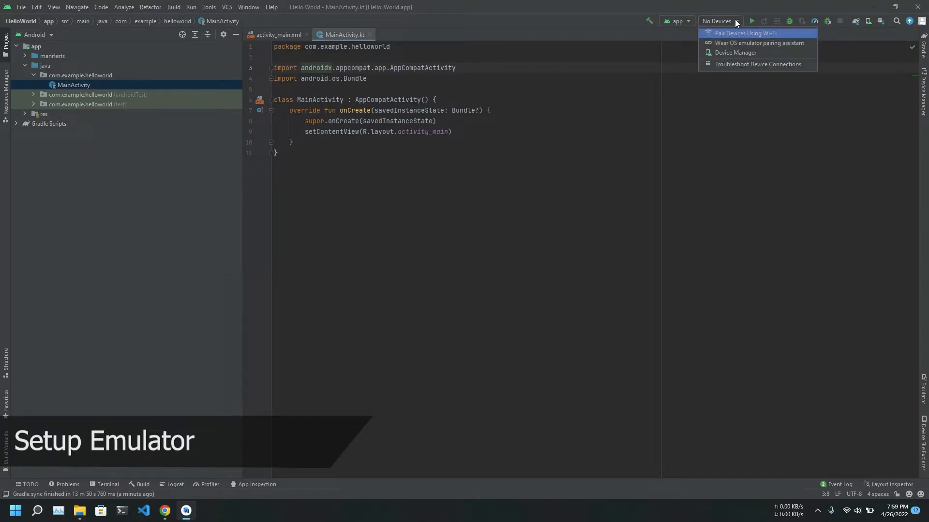
pyautogui.click(730, 53)
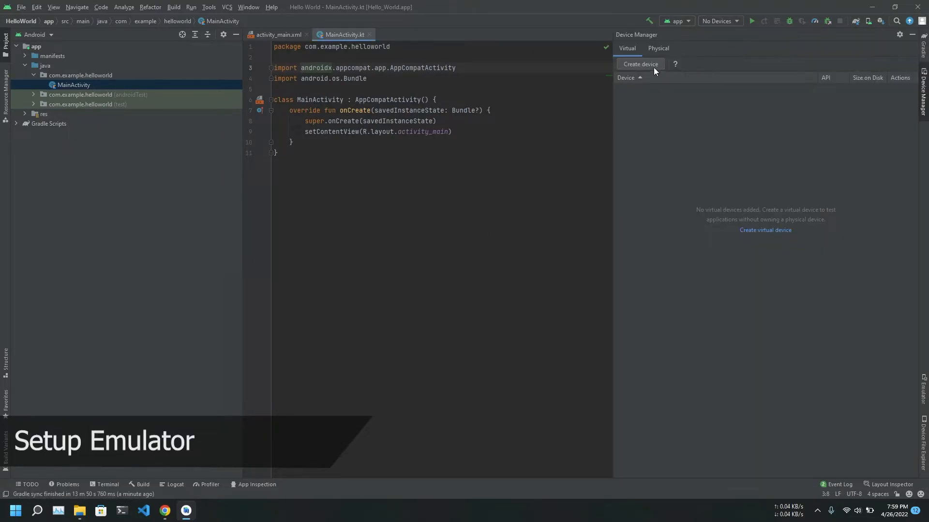
pyautogui.click(756, 231)
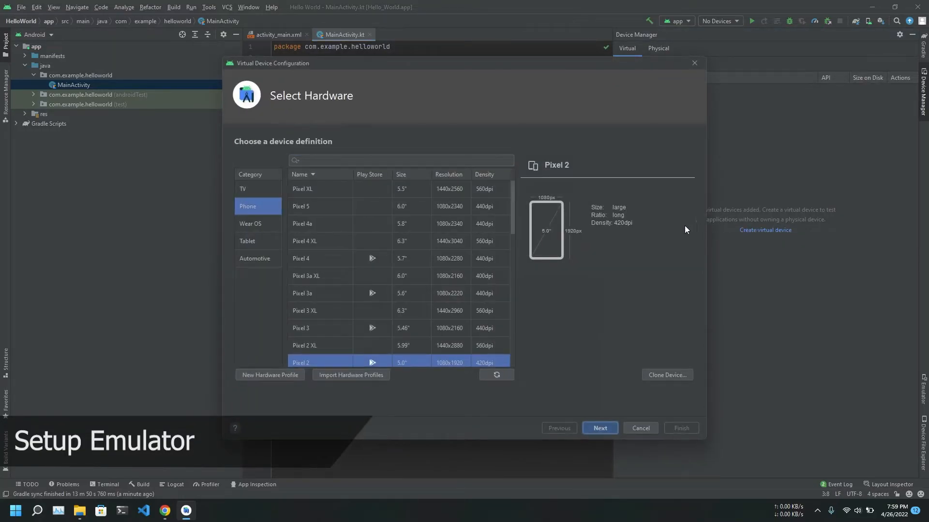
# Browse the TV, Wear OS, Tablet and Phone device definitions and proceed with the Pixel 2 phone as the hardware
pyautogui.scroll(-3, 398, 247)
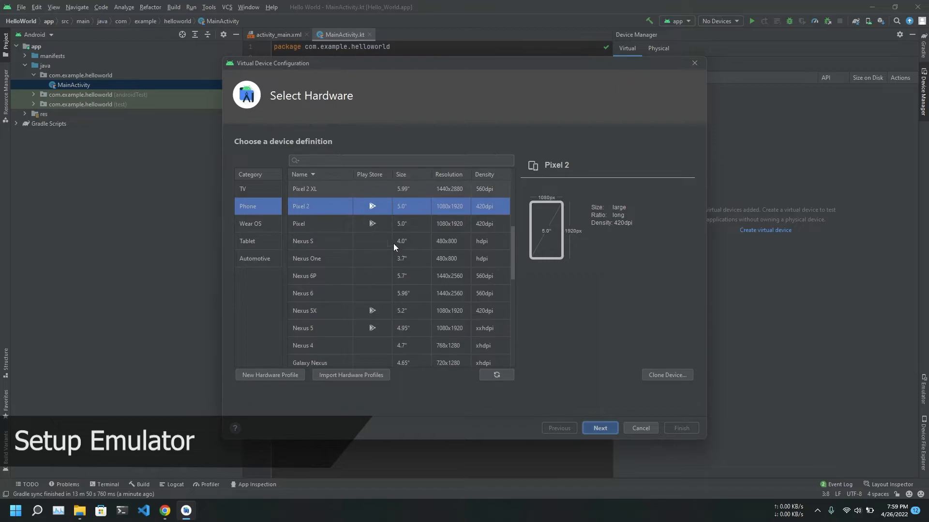
pyautogui.click(271, 188)
pyautogui.click(262, 224)
pyautogui.click(259, 242)
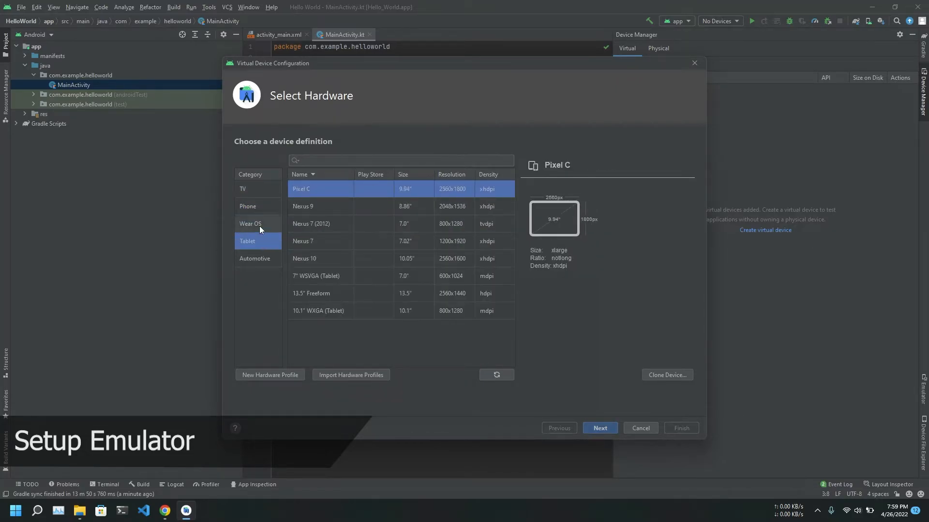
pyautogui.click(262, 207)
pyautogui.click(408, 260)
pyautogui.scroll(-6, 409, 262)
pyautogui.scroll(6, 408, 261)
pyautogui.scroll(-3, 408, 260)
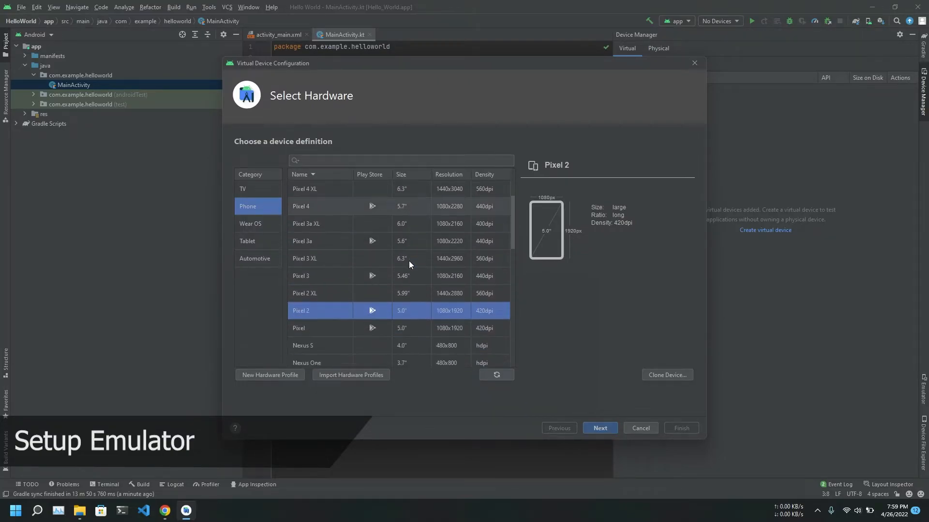
pyautogui.scroll(3, 333, 202)
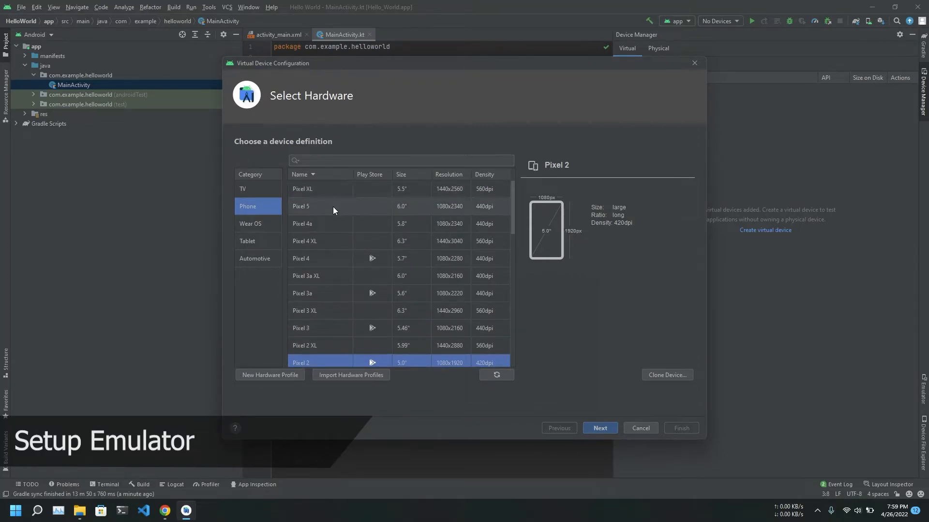
pyautogui.scroll(-6, 332, 209)
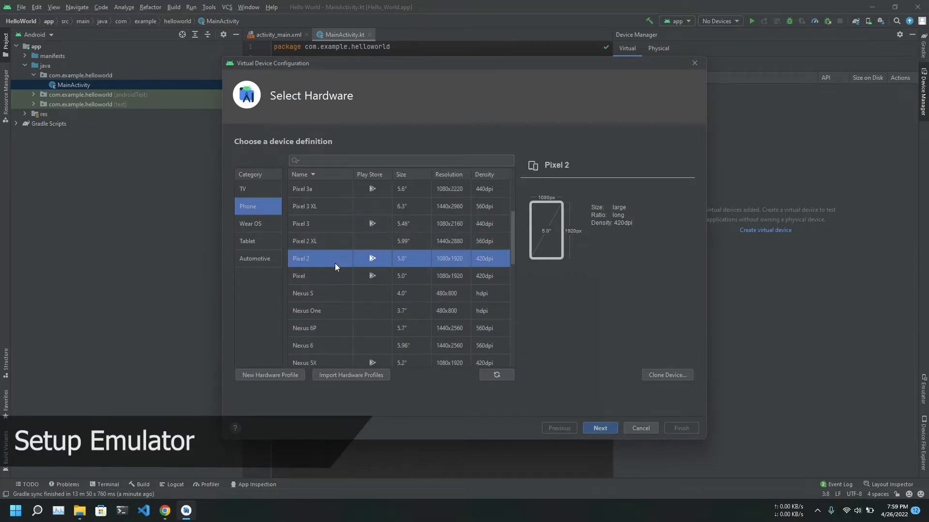
pyautogui.click(601, 427)
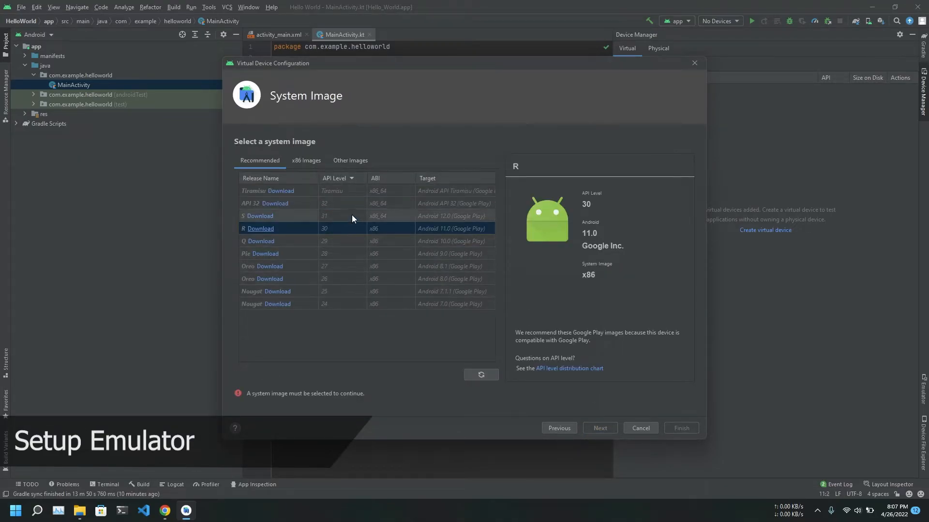
# Compare the available system images and install the x86_64 image Q, API level 29, Android 10.0 (Google Play)
pyautogui.click(304, 163)
pyautogui.click(339, 161)
pyautogui.click(308, 161)
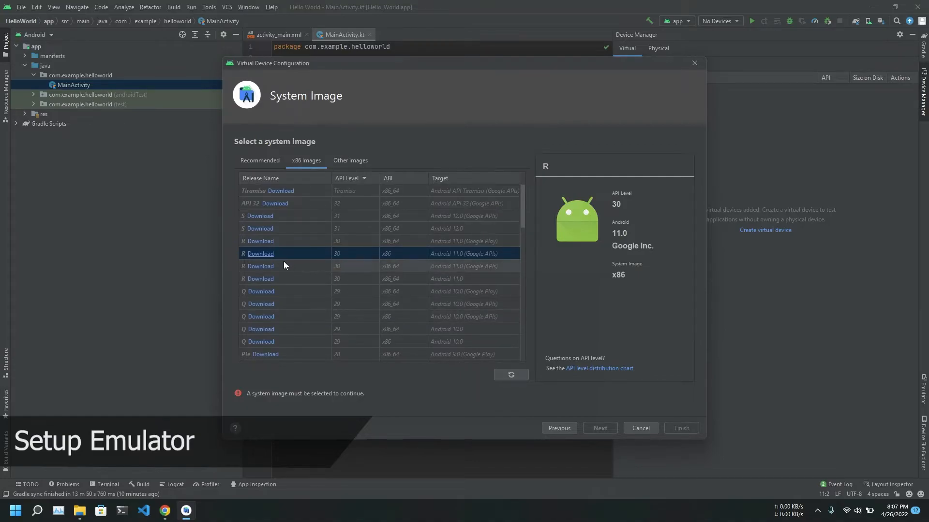
pyautogui.scroll(-1, 283, 262)
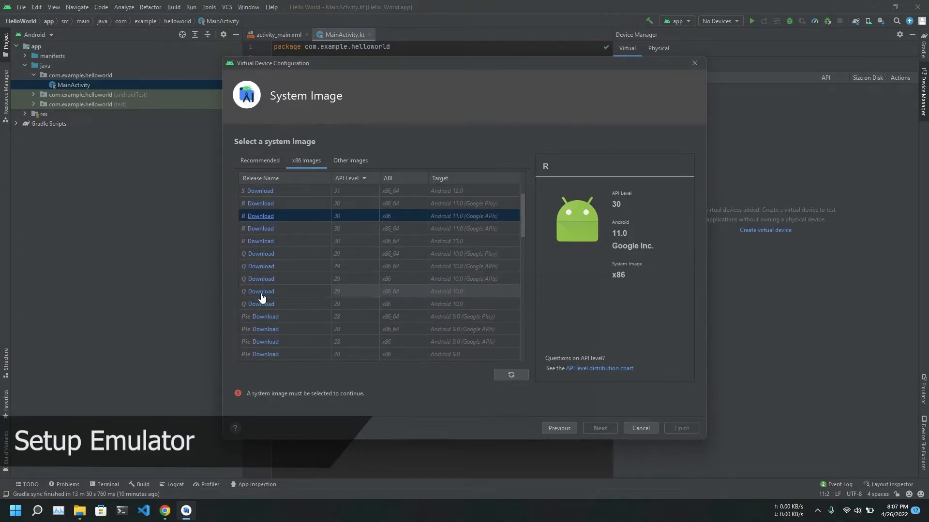
pyautogui.click(261, 254)
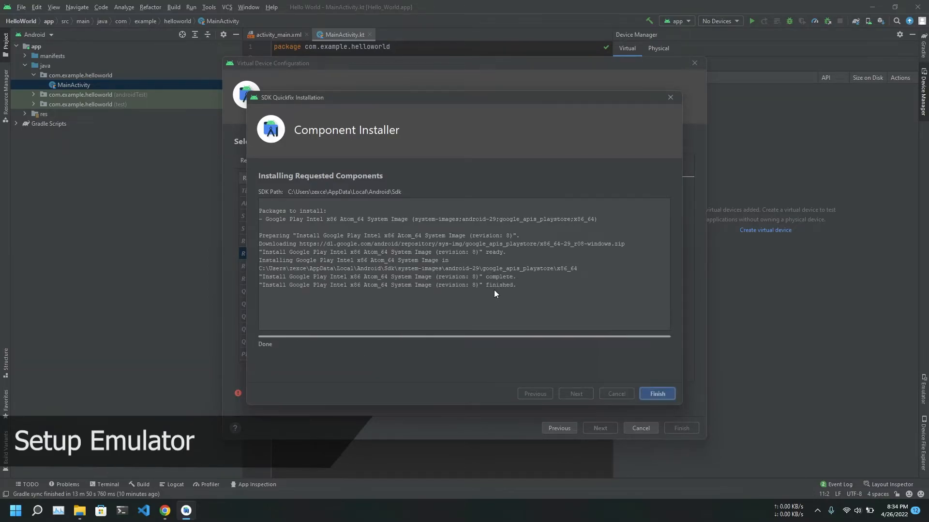
pyautogui.click(658, 394)
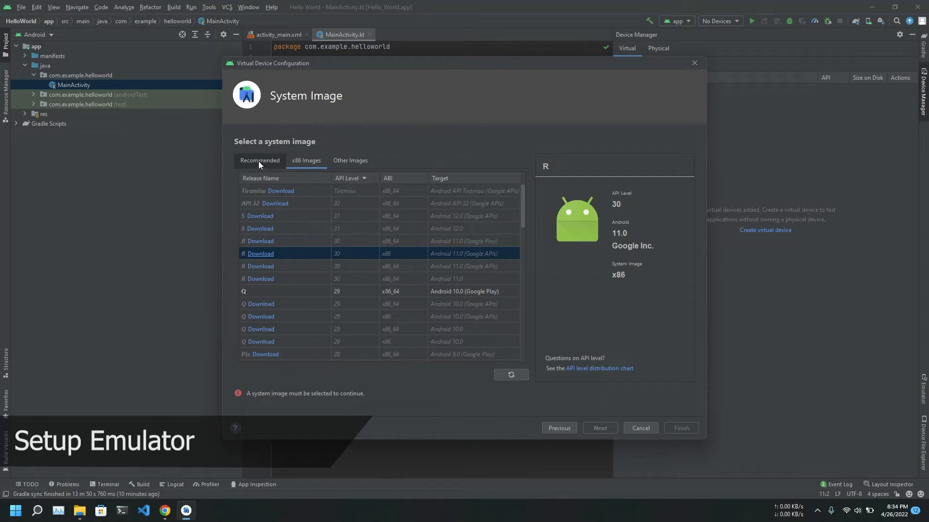
# Create the virtual device from the Q API 29 x86_64 system image with portrait startup orientation
pyautogui.click(290, 290)
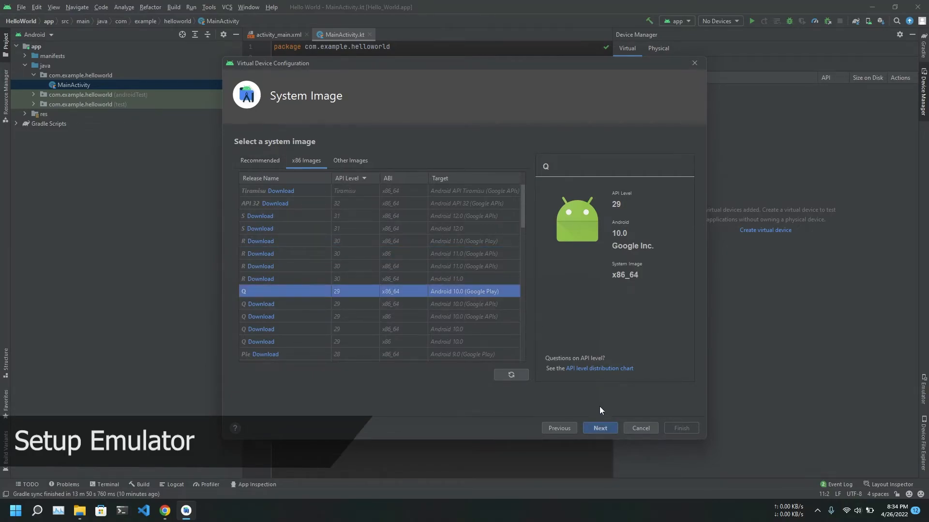
pyautogui.click(601, 428)
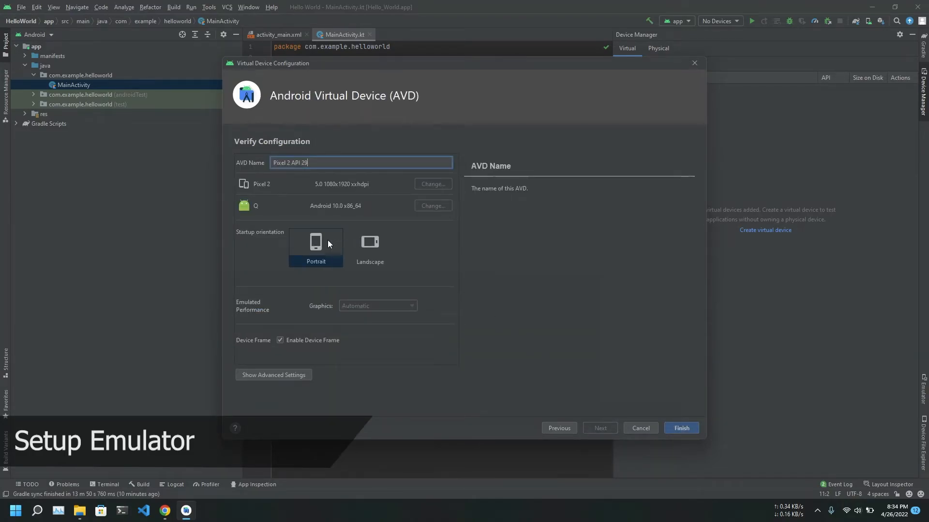
pyautogui.click(367, 247)
pyautogui.click(313, 241)
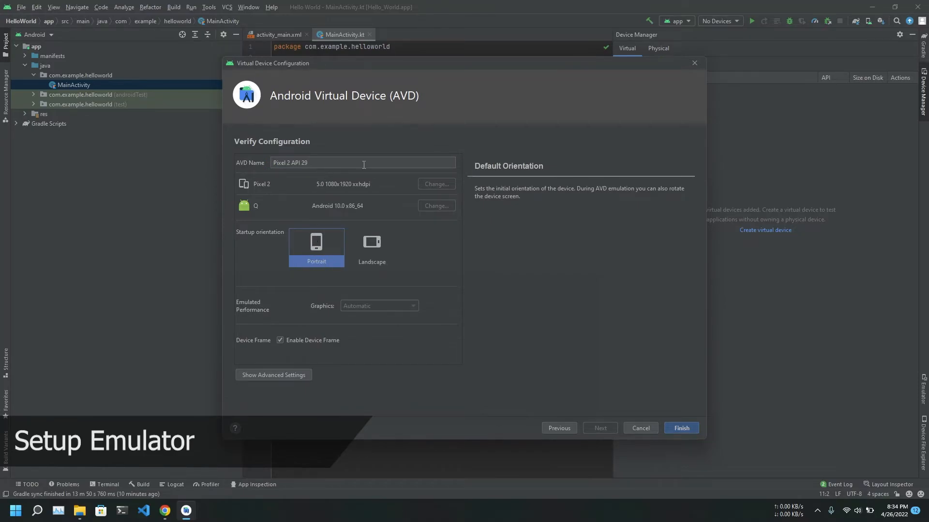
pyautogui.click(682, 428)
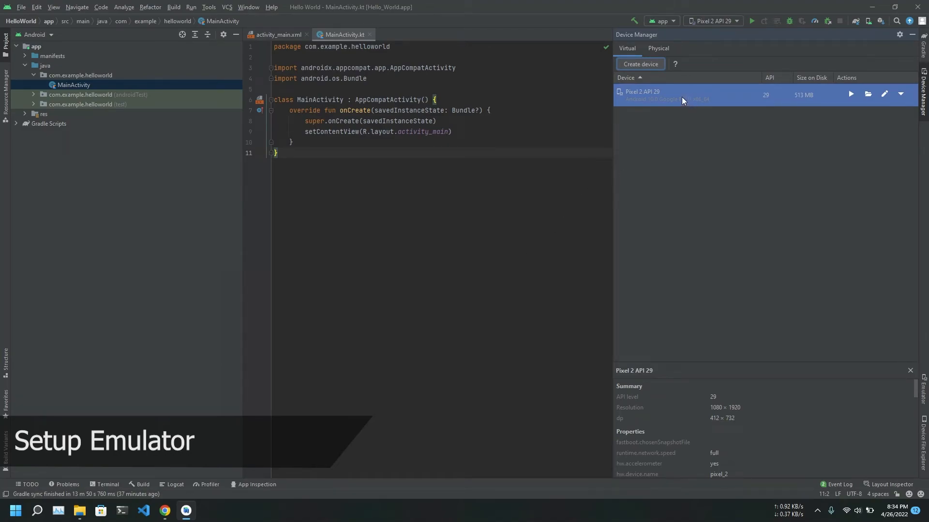
# Launch the Pixel 2 API 29 emulator and resize the workspace to give the phone and the code editor more room
pyautogui.click(854, 93)
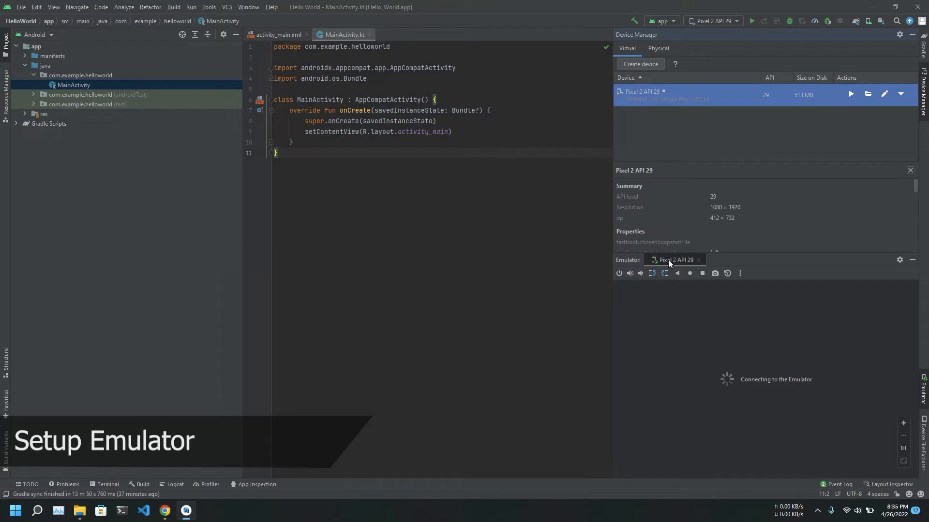
pyautogui.moveTo(740, 254); pyautogui.dragTo(742, 165)
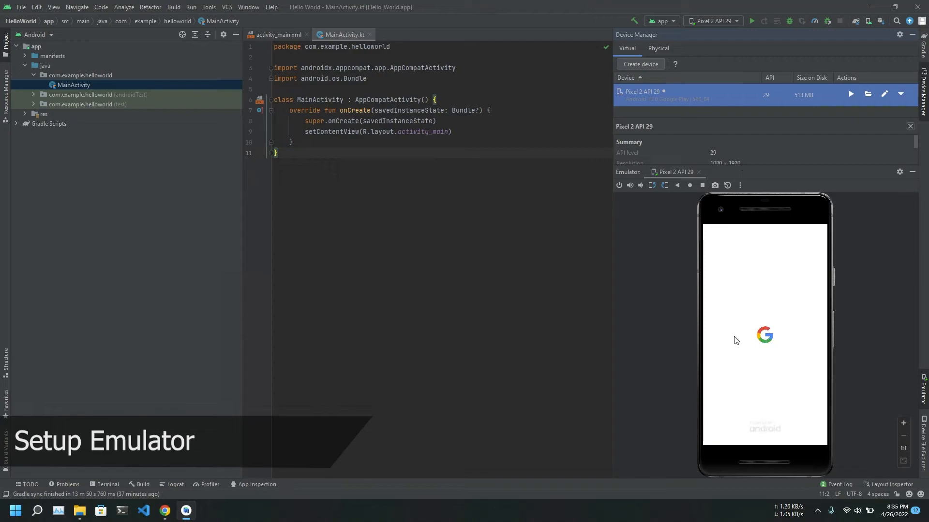
pyautogui.moveTo(613, 105); pyautogui.dragTo(702, 113)
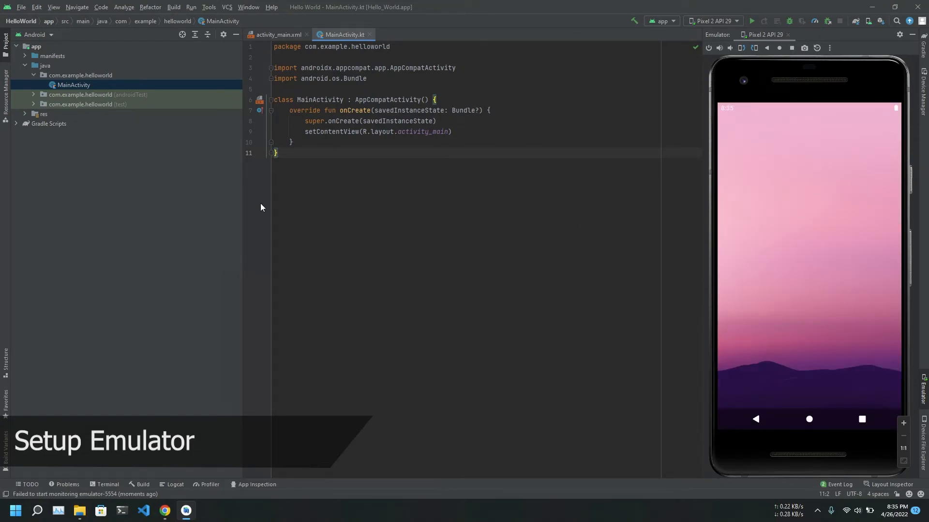
pyautogui.moveTo(243, 196); pyautogui.dragTo(170, 196)
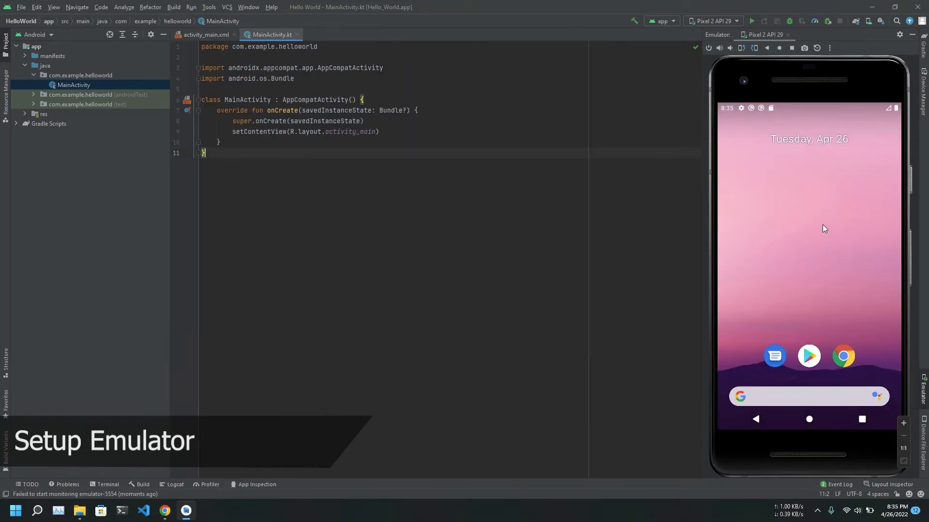
pyautogui.moveTo(814, 268); pyautogui.dragTo(793, 189)
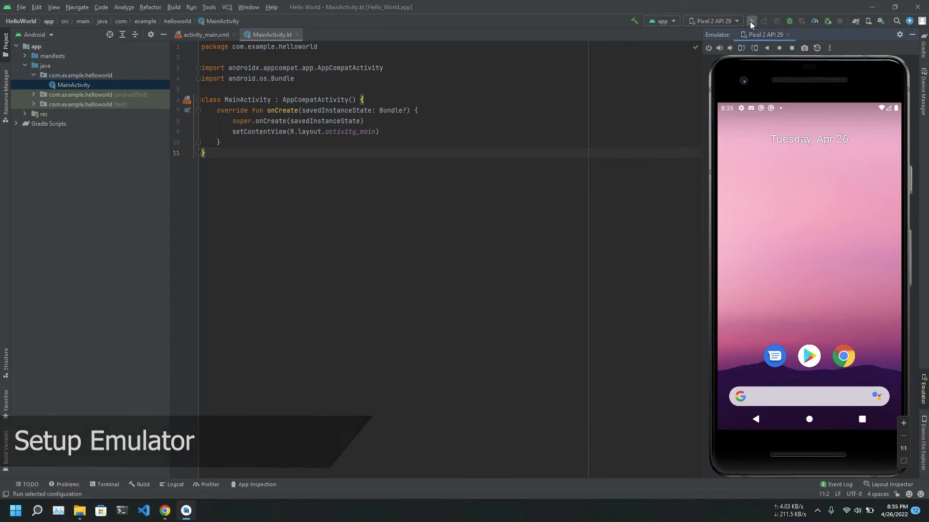
# Build and run the app on the Pixel 2 API 29 emulator and open activity_main.xml to compare its layout
pyautogui.click(751, 21)
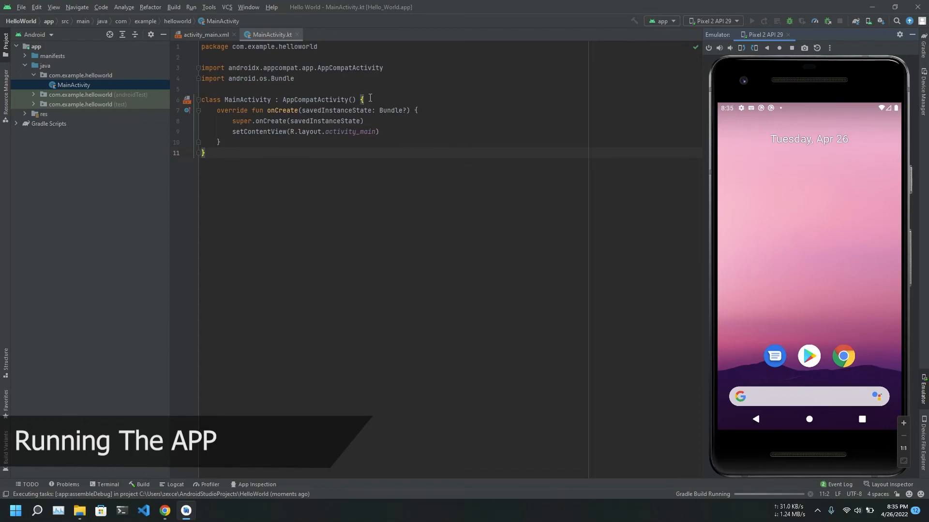
pyautogui.click(722, 495)
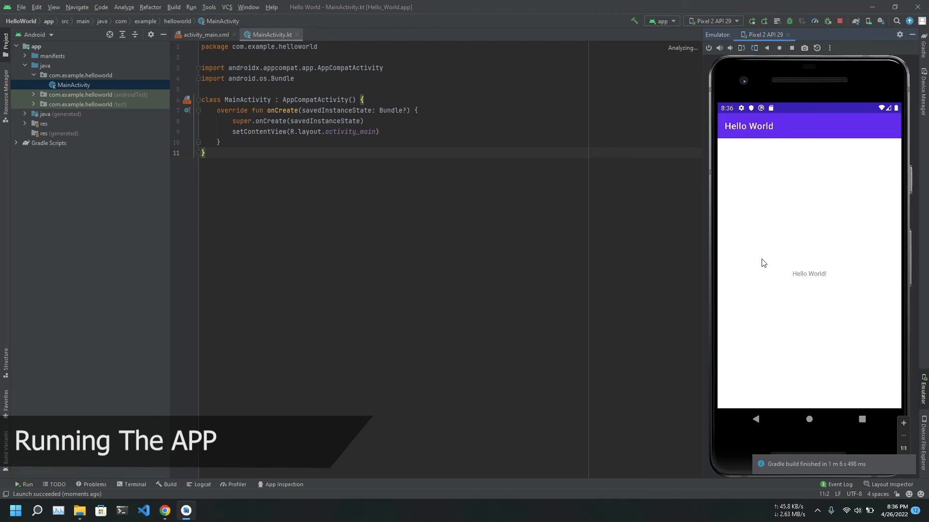
pyautogui.click(206, 35)
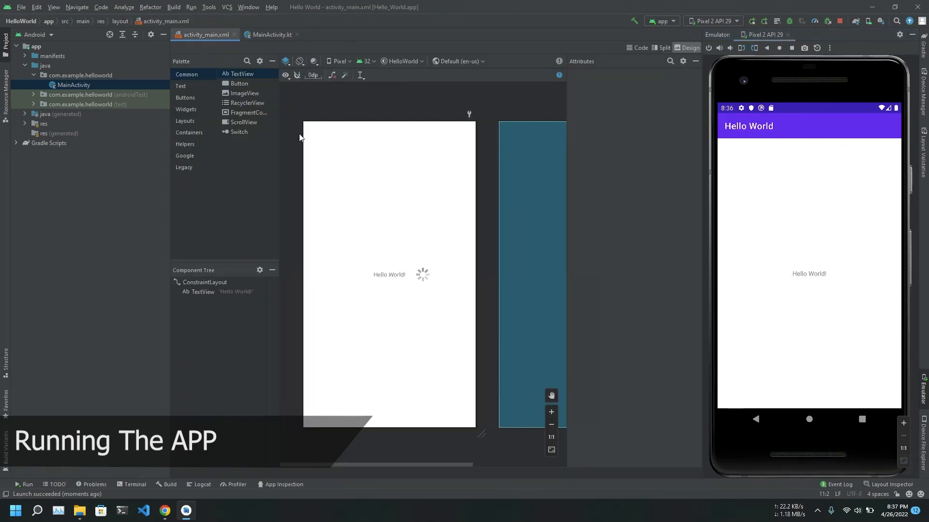
pyautogui.moveTo(409, 465); pyautogui.dragTo(353, 426)
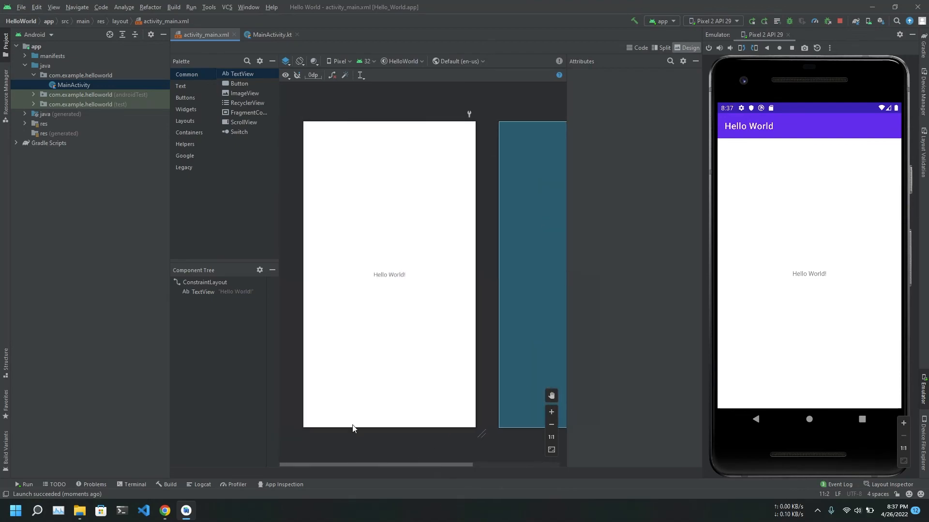